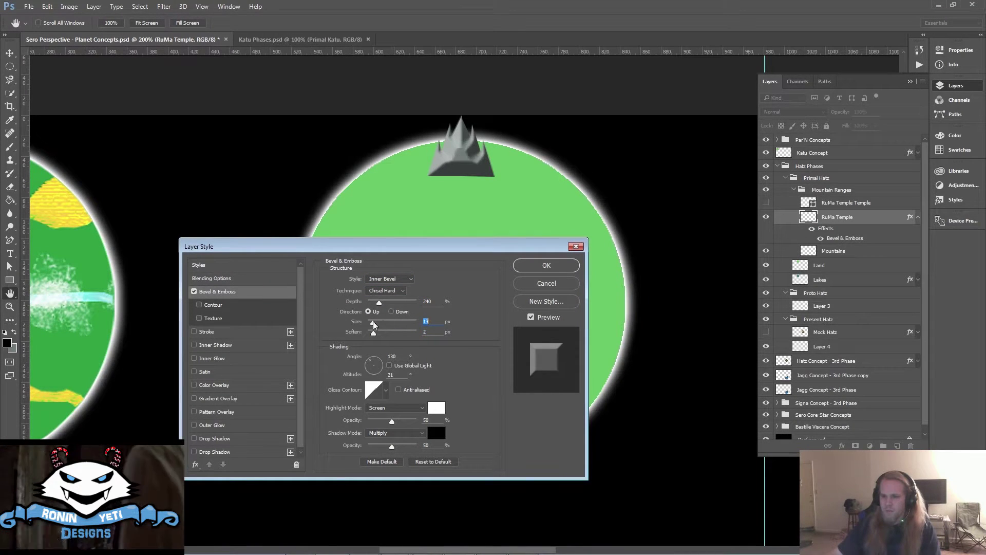
Widen and flatten the peak's bevel, apply its drop shadow, and shift it slightly lower
{"action": "left_click_drag", "start_coordinate": [373, 323], "coordinate": [376, 322]}
{"action": "left_click_drag", "start_coordinate": [380, 303], "coordinate": [377, 303]}
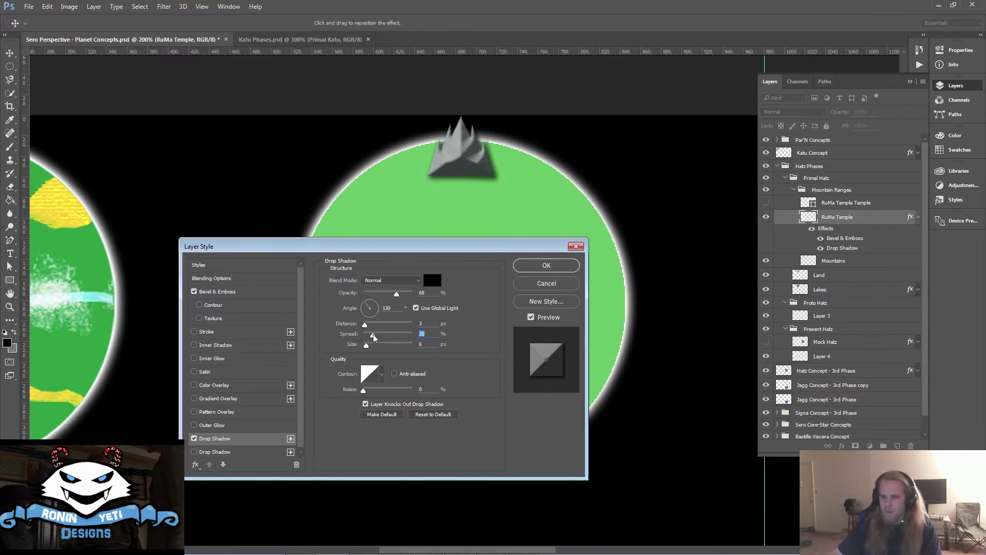
{"action": "key", "text": "shift+Tab"}
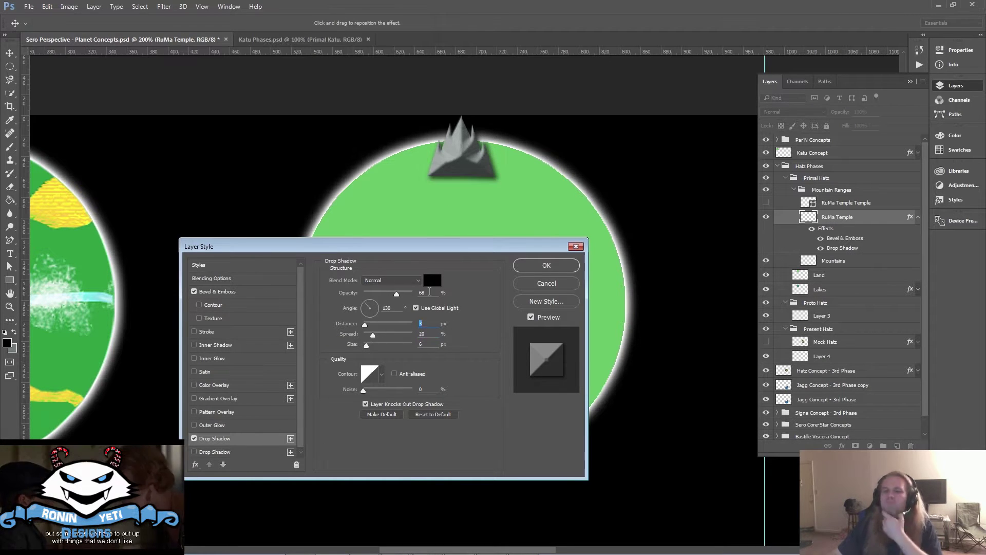
{"action": "left_click", "coordinate": [547, 265]}
{"action": "left_click_drag", "start_coordinate": [476, 137], "coordinate": [483, 154]}
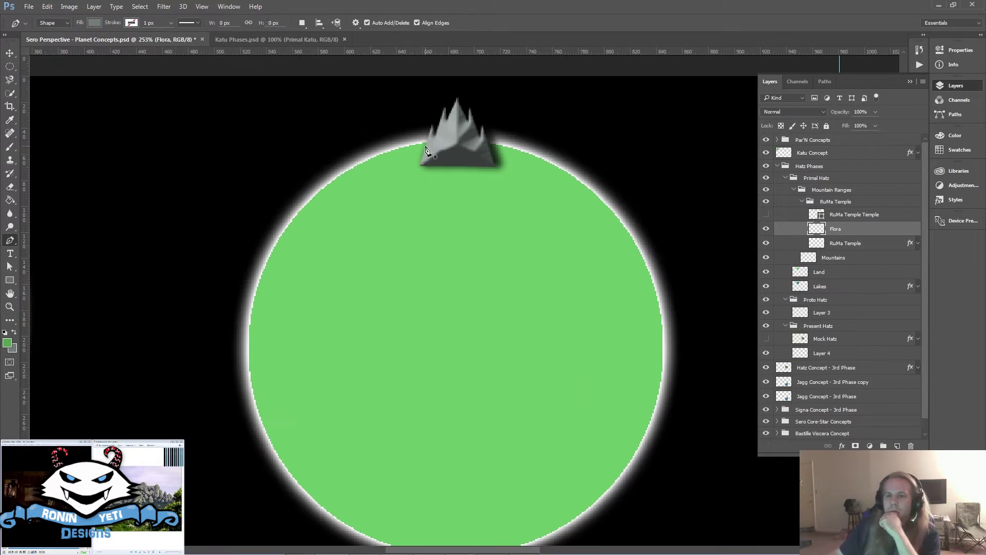
Extend the Flora shape around the mountain base with a curved bottom edge
{"action": "scroll", "coordinate": [452, 169], "scroll_direction": "up", "scroll_amount": 2}
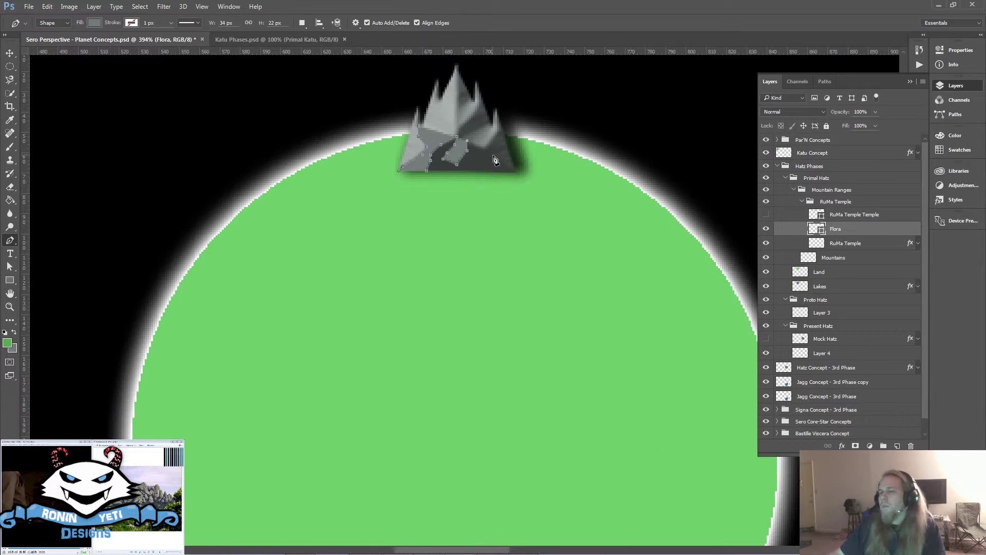
{"action": "left_click", "coordinate": [501, 130]}
{"action": "left_click", "coordinate": [516, 170]}
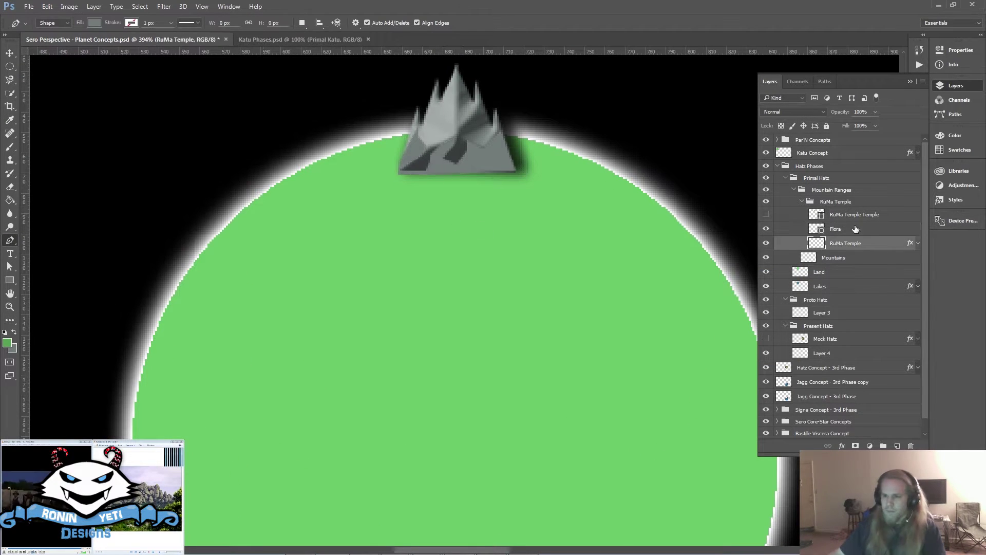
{"action": "left_click_drag", "start_coordinate": [435, 174], "coordinate": [434, 194]}
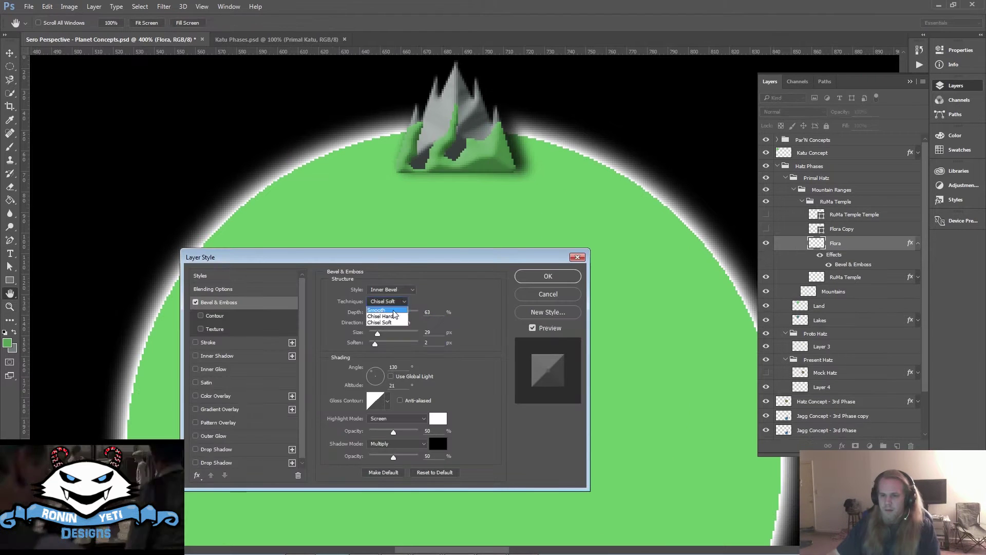
Give the Flora layer a Pillow Emboss bevel and commit a Free Transform
{"action": "left_click", "coordinate": [390, 316]}
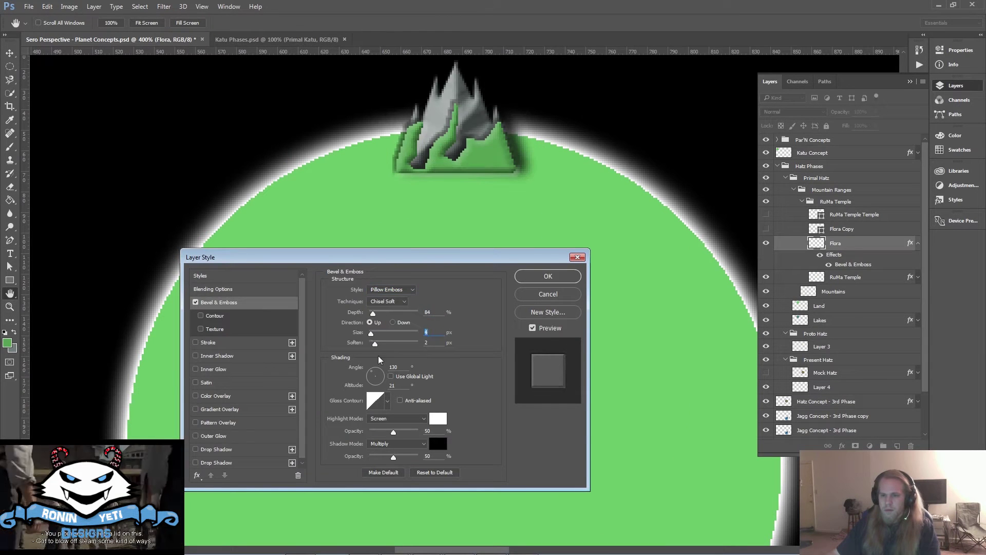
{"action": "mouse_move", "coordinate": [372, 313]}
{"action": "left_mouse_down"}
{"action": "mouse_move", "coordinate": [371, 343]}
{"action": "mouse_move", "coordinate": [373, 334]}
{"action": "left_mouse_up"}
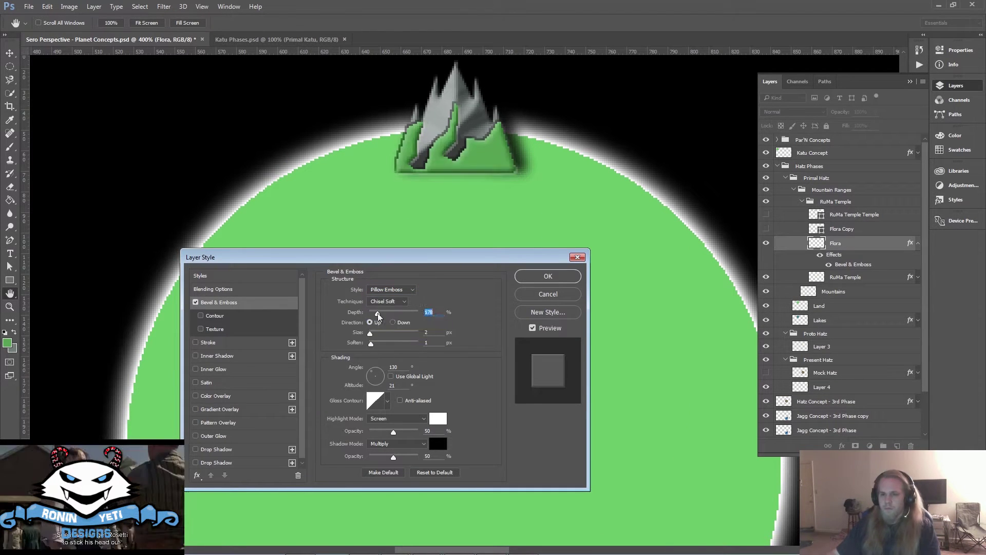
{"action": "left_click", "coordinate": [548, 276]}
{"action": "left_click_drag", "start_coordinate": [507, 284], "coordinate": [500, 284]}
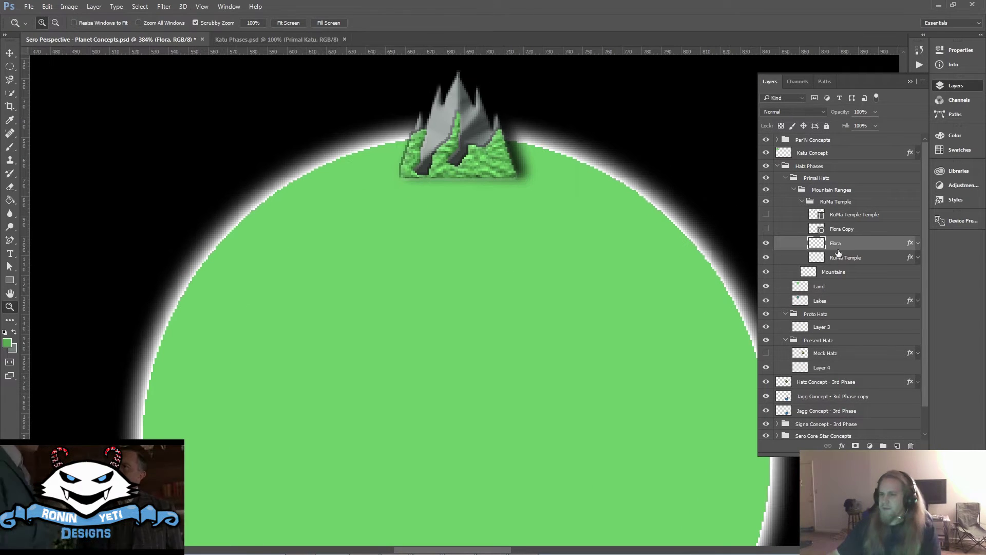
{"action": "key", "text": "ctrl+t"}
{"action": "key", "text": "Return"}
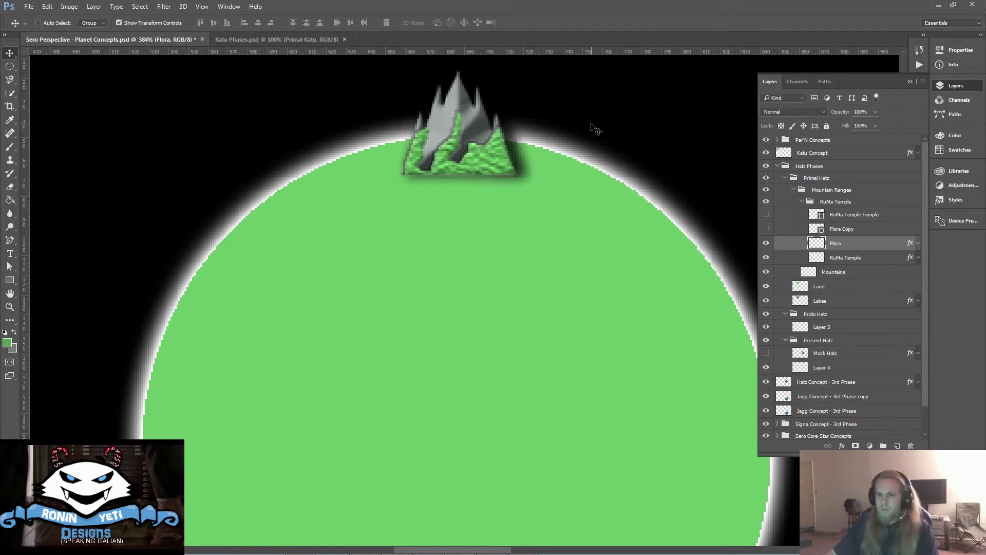
Draw a white snow Peak cap on the summit and shrink RuMa Temple's drop shadow
{"action": "key", "text": "p"}
{"action": "left_click", "coordinate": [452, 94]}
{"action": "left_click", "coordinate": [464, 97]}
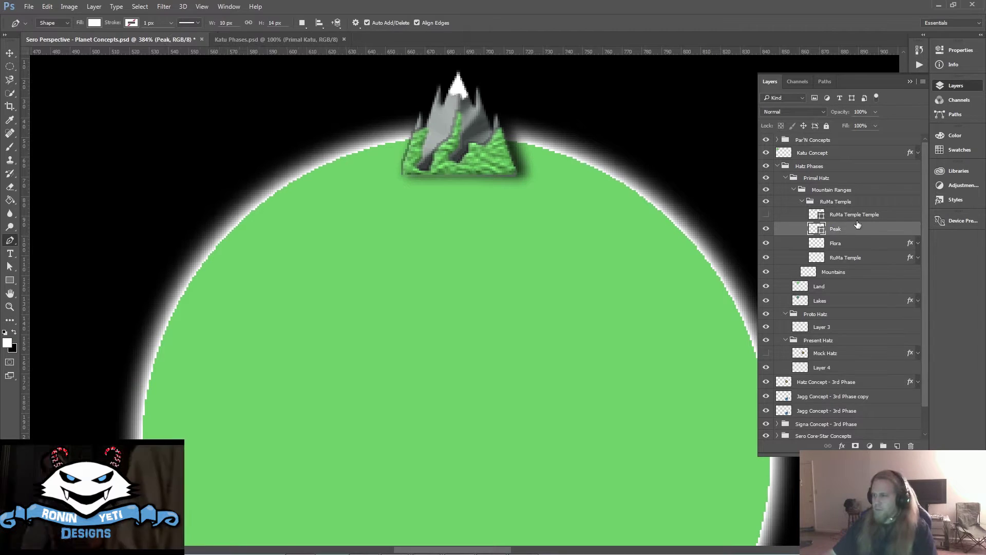
{"action": "left_click_drag", "start_coordinate": [371, 356], "coordinate": [368, 355]}
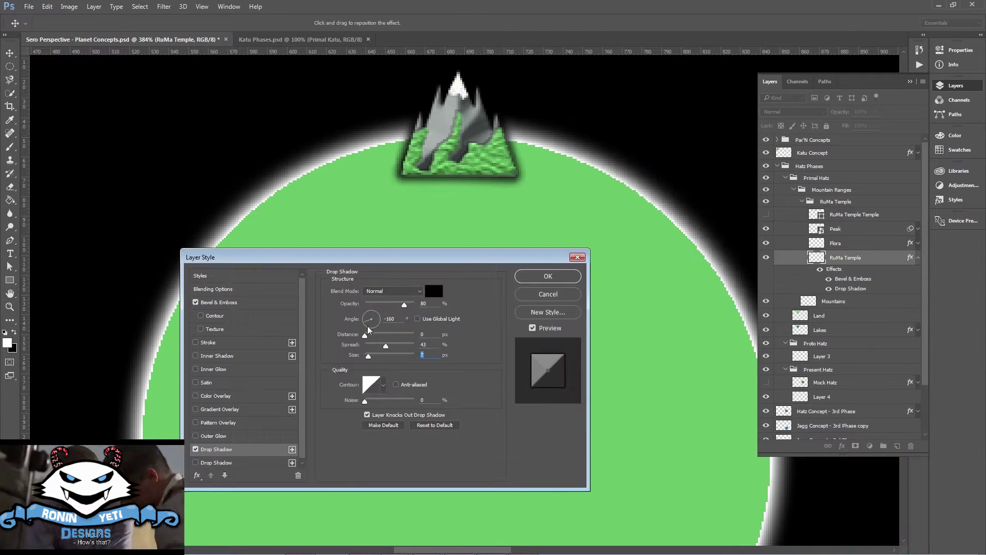
{"action": "left_click", "coordinate": [405, 306]}
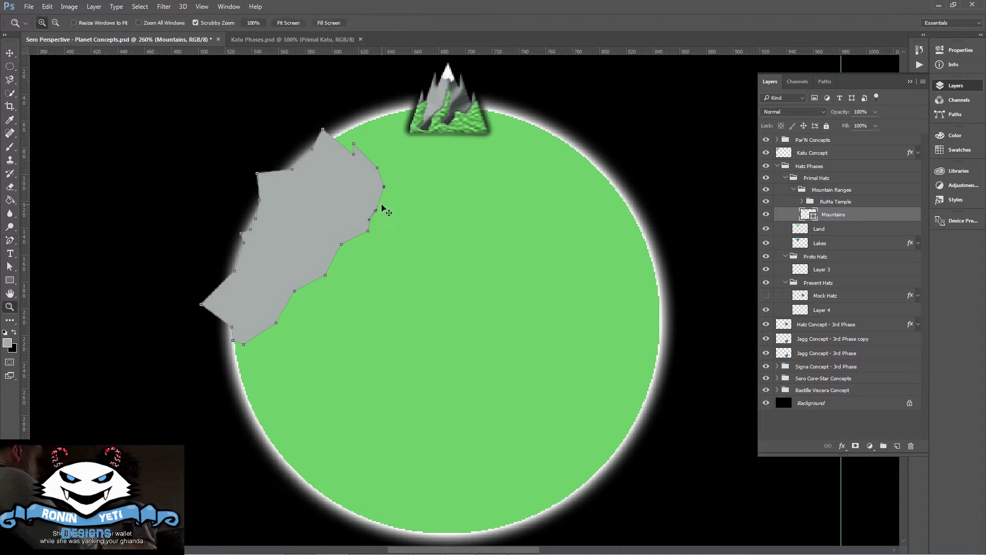
Add anchor points to the Mountains path and apply its Bevel & Emboss shading
{"action": "left_click", "coordinate": [210, 318]}
{"action": "scroll", "coordinate": [216, 318], "scroll_direction": "up", "scroll_amount": 2}
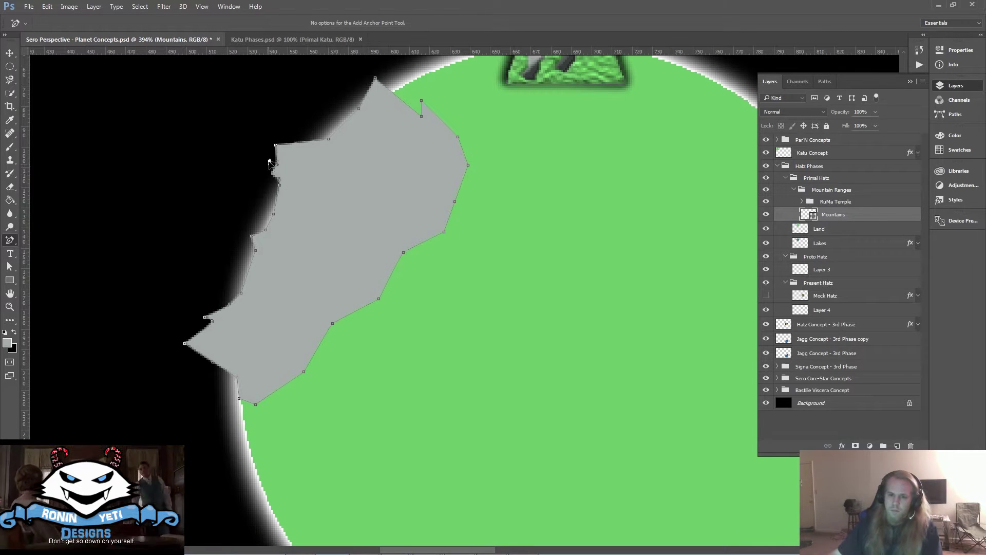
{"action": "left_click", "coordinate": [397, 96]}
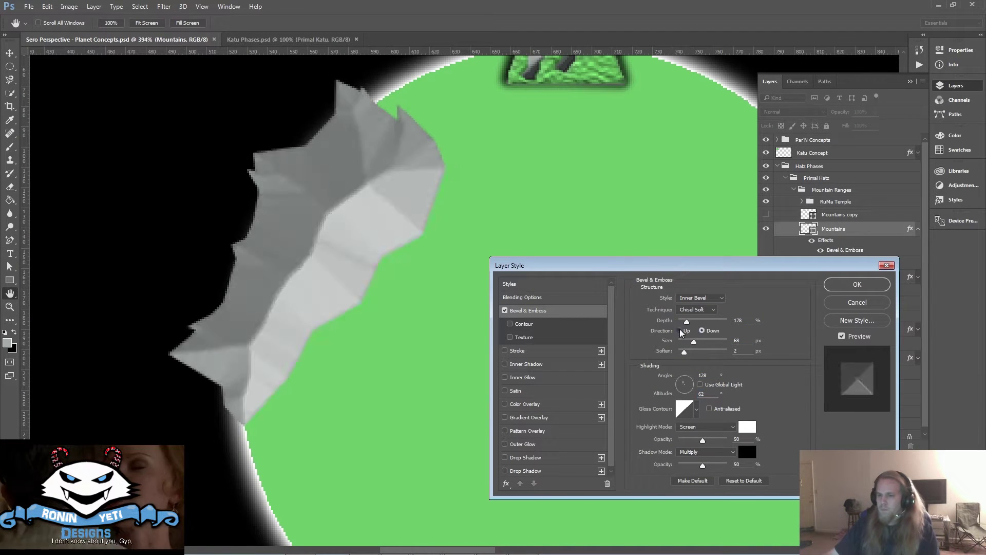
{"action": "key", "text": "Return"}
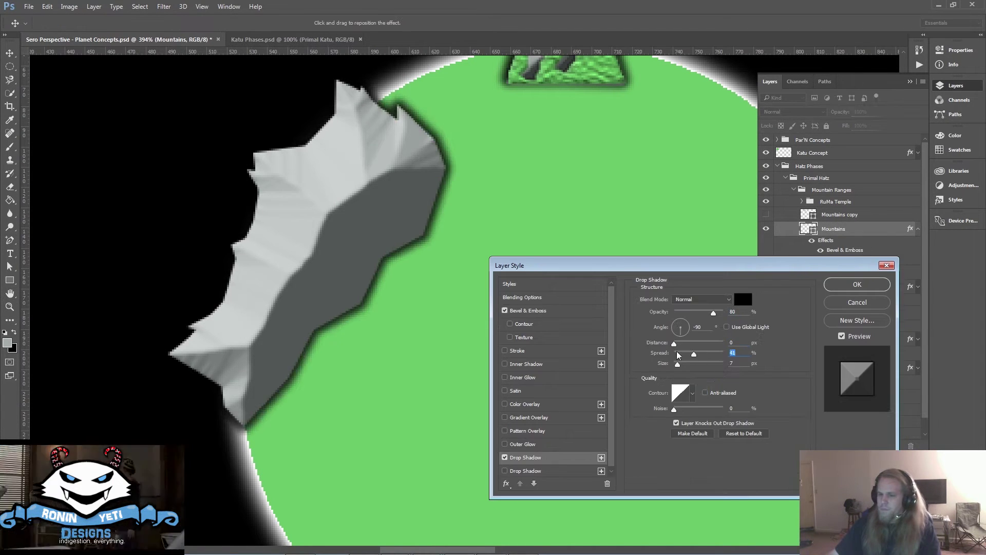
Lighten and re-angle the range's Drop Shadow with distance 1, then apply it
{"action": "left_click_drag", "start_coordinate": [714, 313], "coordinate": [709, 313]}
{"action": "left_click_drag", "start_coordinate": [681, 327], "coordinate": [692, 323]}
{"action": "double_click", "coordinate": [734, 342]}
{"action": "type", "text": "1"}
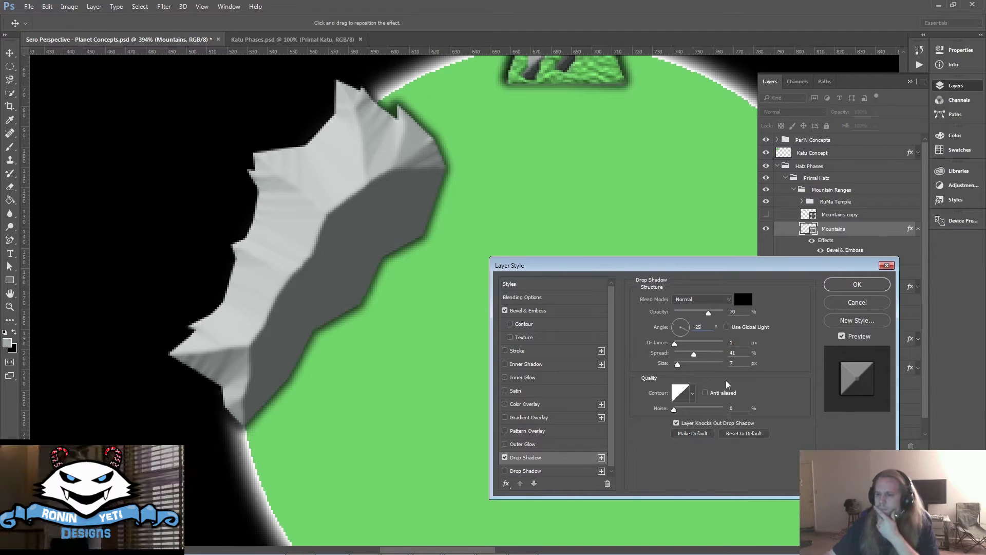
{"action": "key", "text": "Tab"}
{"action": "key", "text": "Return"}
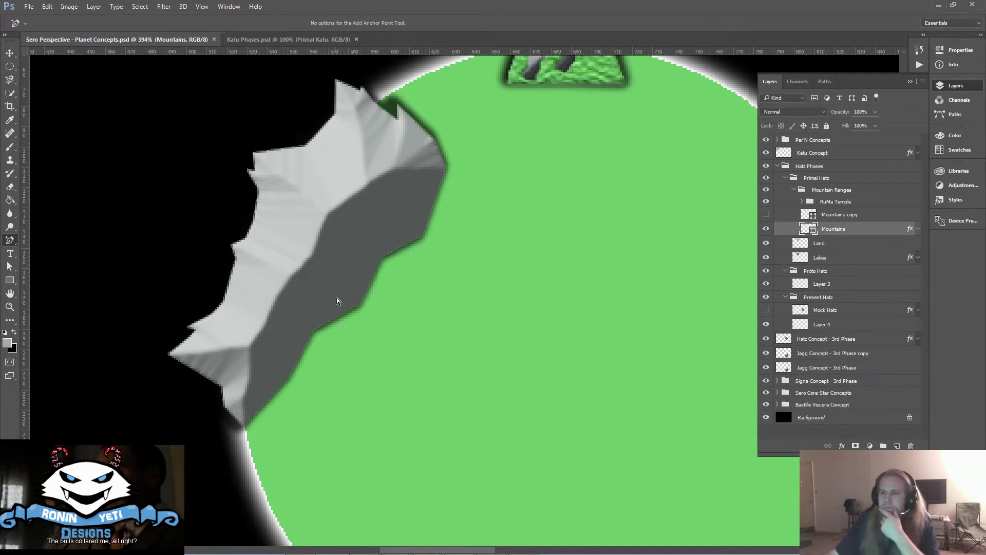
Sample the planet's green and move RuMa Temple above Mountain Ranges
{"action": "key", "text": "i"}
{"action": "left_click", "coordinate": [568, 303]}
{"action": "left_click_drag", "start_coordinate": [836, 202], "coordinate": [832, 186]}
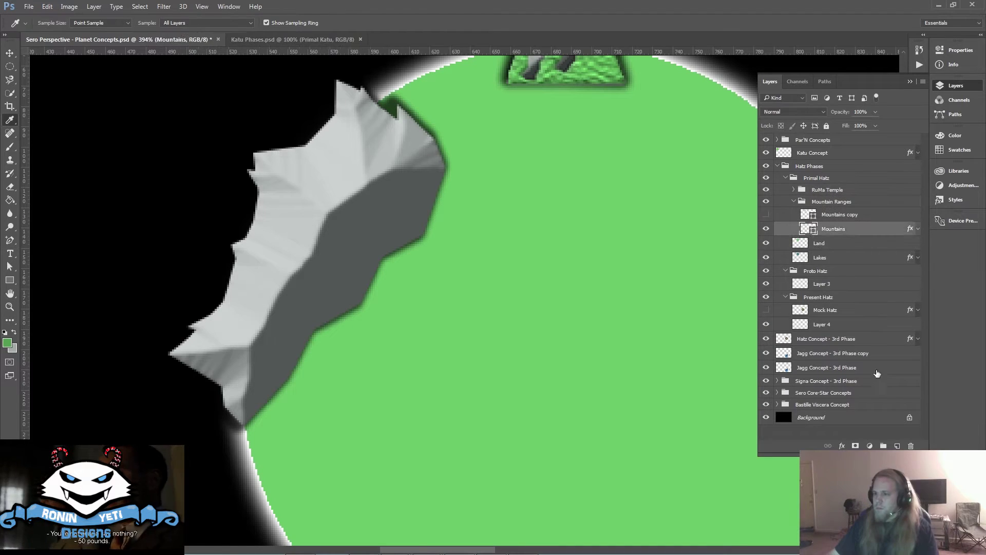
Begin a pen shape along the range's shadowed edge and around its white spikes
{"action": "key", "text": "p"}
{"action": "left_click", "coordinate": [194, 354]}
{"action": "left_click", "coordinate": [203, 373]}
{"action": "left_click", "coordinate": [246, 397]}
{"action": "left_click", "coordinate": [248, 347]}
{"action": "left_click", "coordinate": [237, 337]}
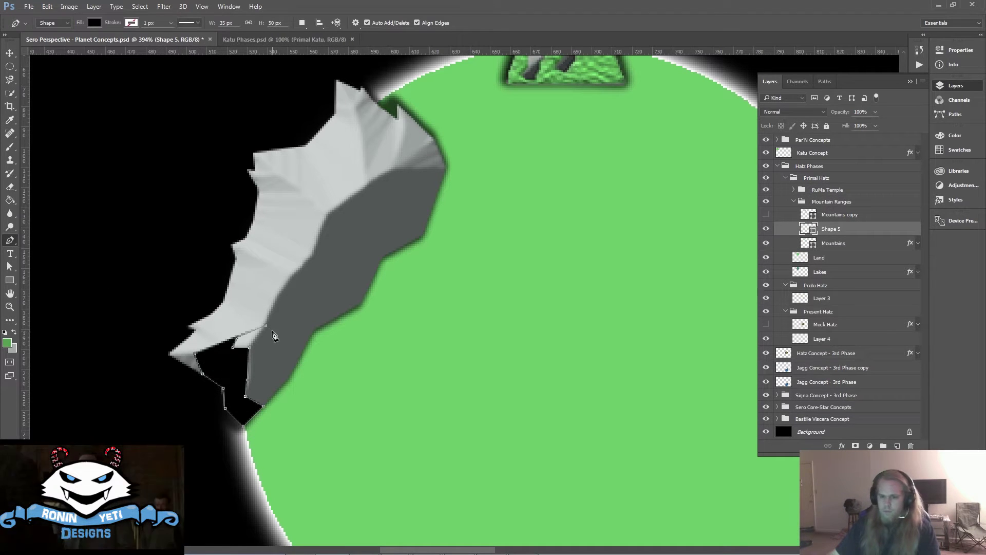
{"action": "left_click", "coordinate": [282, 327]}
{"action": "left_click", "coordinate": [312, 301]}
{"action": "left_click", "coordinate": [292, 275]}
{"action": "left_click", "coordinate": [305, 262]}
{"action": "left_click", "coordinate": [280, 236]}
{"action": "left_click", "coordinate": [325, 219]}
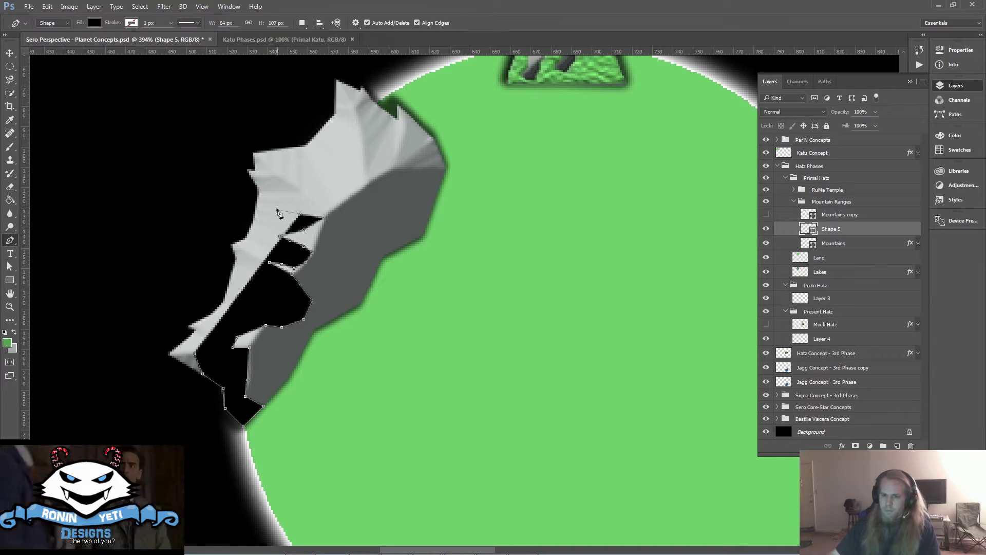
{"action": "left_click", "coordinate": [278, 209]}
{"action": "left_click", "coordinate": [302, 191]}
{"action": "left_click", "coordinate": [282, 177]}
Finish the jagged black shape around the range's right edge and base, closing it
{"action": "left_click", "coordinate": [296, 153]}
{"action": "left_click", "coordinate": [362, 136]}
{"action": "left_click", "coordinate": [379, 107]}
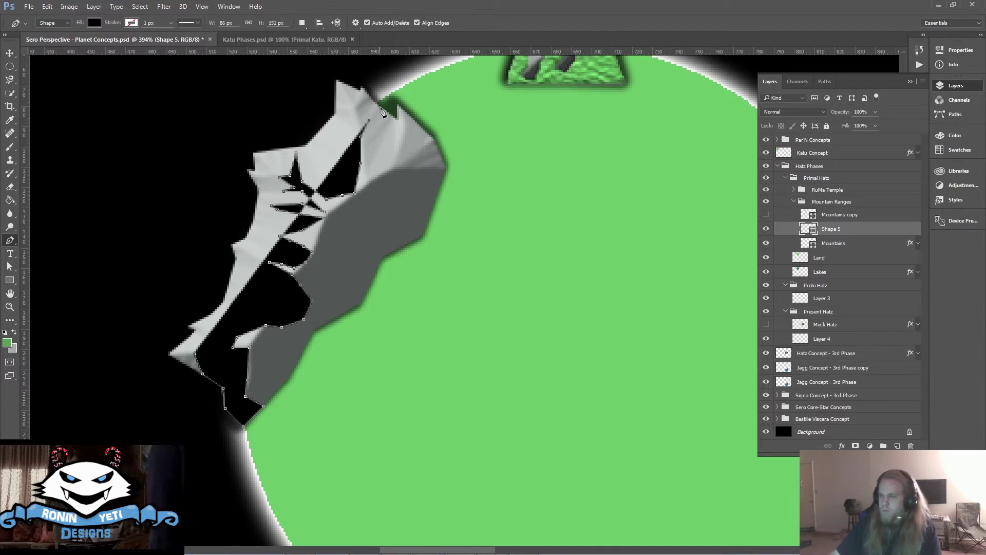
{"action": "left_click", "coordinate": [417, 150]}
{"action": "left_click", "coordinate": [423, 234]}
{"action": "left_click", "coordinate": [264, 406]}
{"action": "left_click", "coordinate": [290, 376]}
{"action": "left_click", "coordinate": [272, 408]}
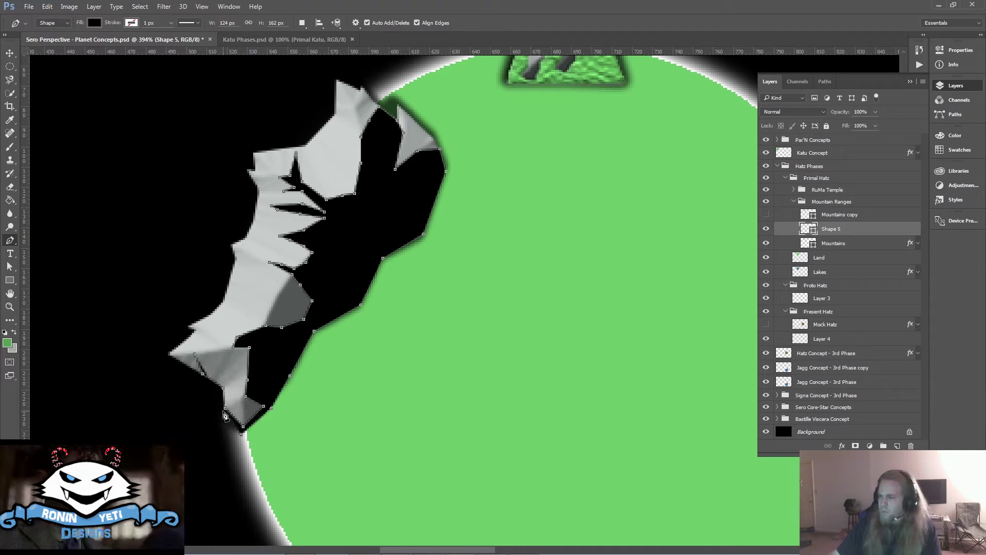
{"action": "left_click", "coordinate": [251, 427]}
{"action": "left_click", "coordinate": [217, 445]}
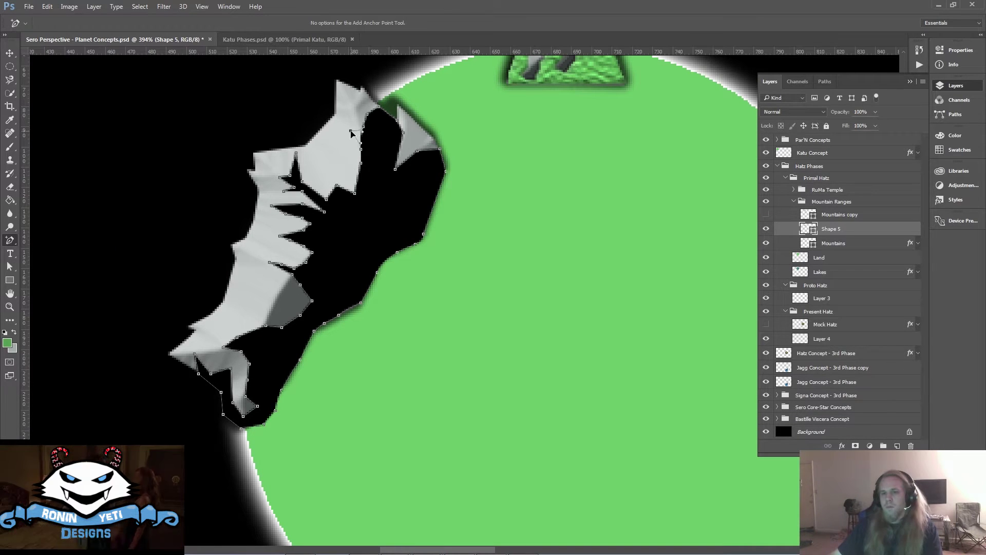
{"action": "scroll", "coordinate": [351, 133], "scroll_direction": "up", "scroll_amount": 1}
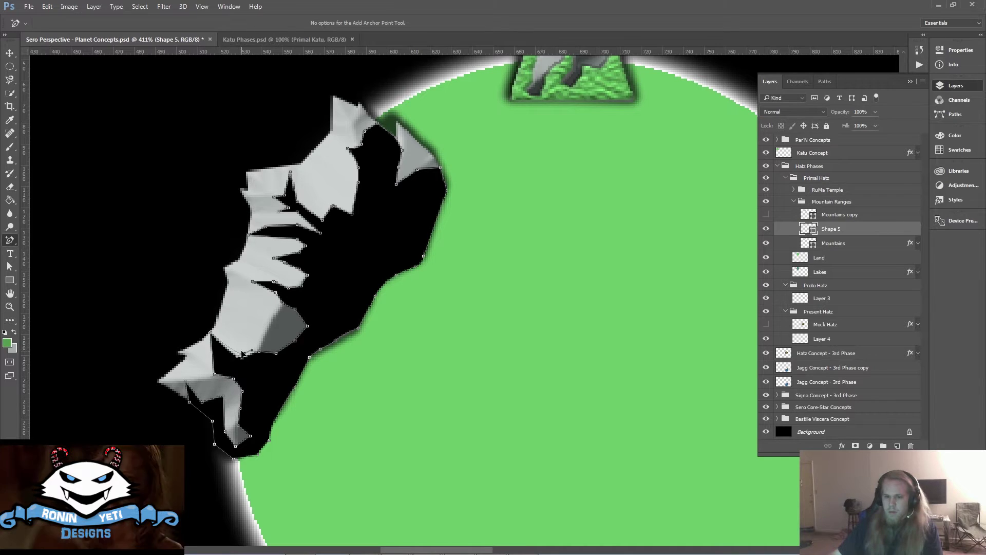
Set the Flora layer's Pillow Emboss Depth to 200 and Soften to 0
{"action": "key", "text": "ctrl+alt+z"}
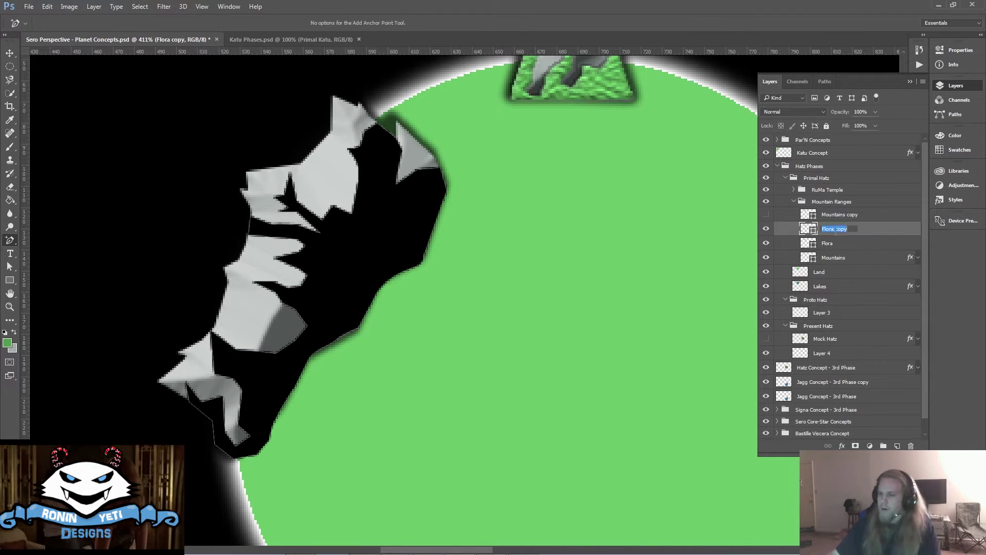
{"action": "key", "text": "g"}
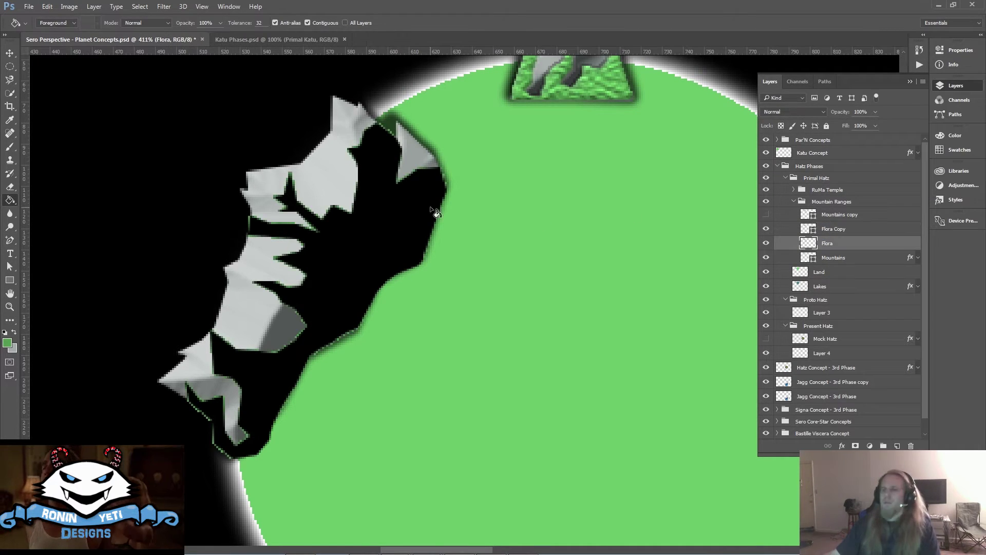
{"action": "double_click", "coordinate": [874, 302]}
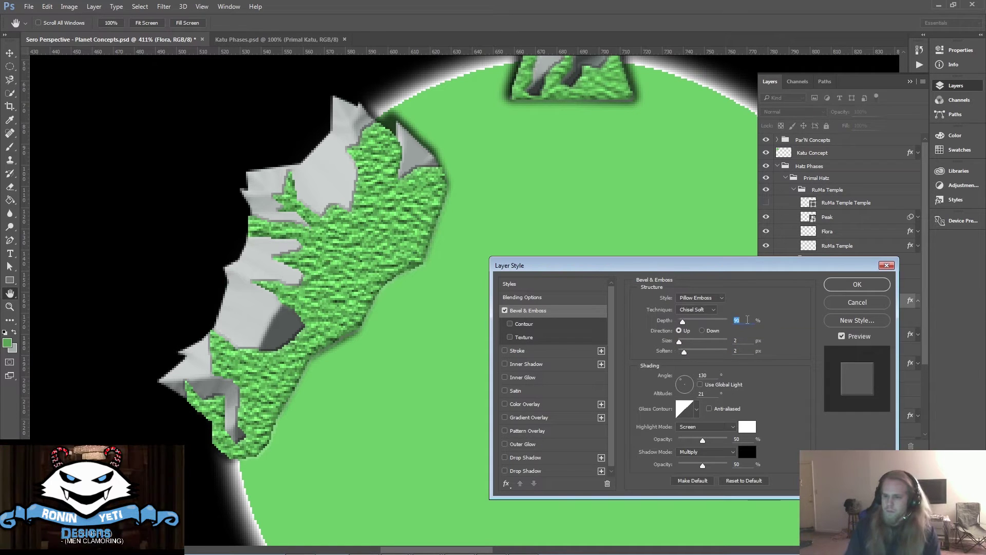
{"action": "type", "text": "200"}
{"action": "left_click", "coordinate": [749, 348]}
{"action": "type", "text": "0"}
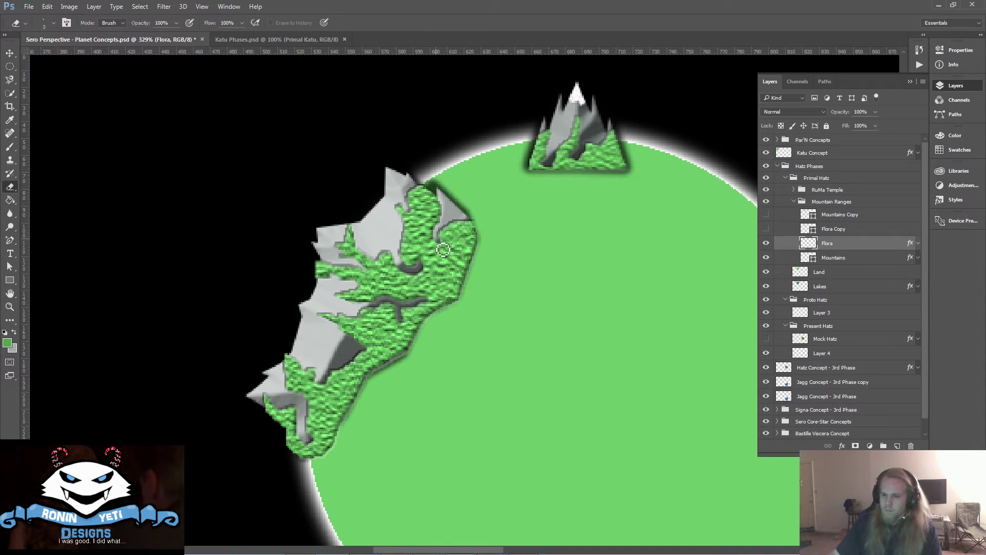
Check the Filter menu, then zoom out to the planet and back in on the range
{"action": "left_click", "coordinate": [164, 7]}
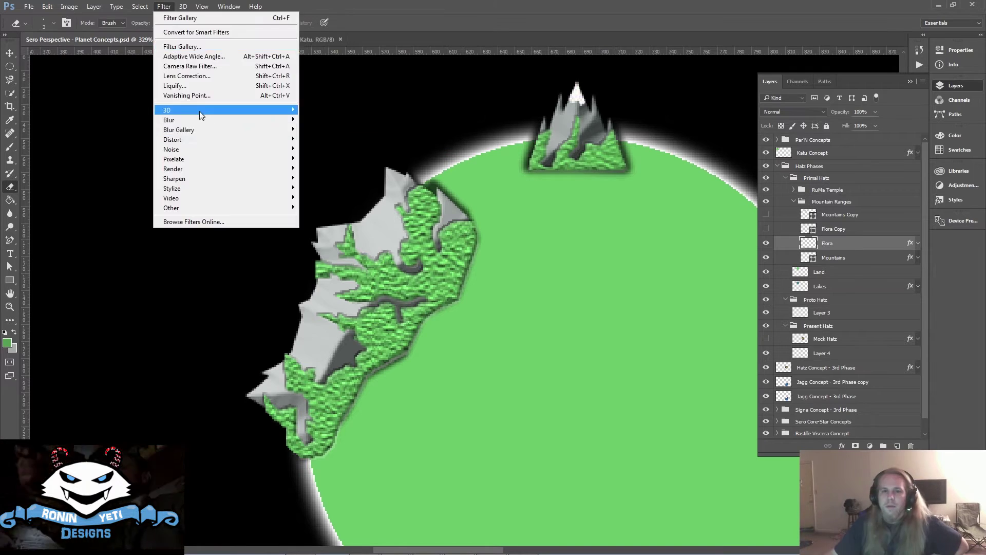
{"action": "left_click", "coordinate": [194, 115]}
{"action": "key", "text": "Escape"}
{"action": "key", "text": "z"}
{"action": "left_click", "coordinate": [495, 286], "text": "alt"}
{"action": "key", "text": "ctrl+shift+alt+n"}
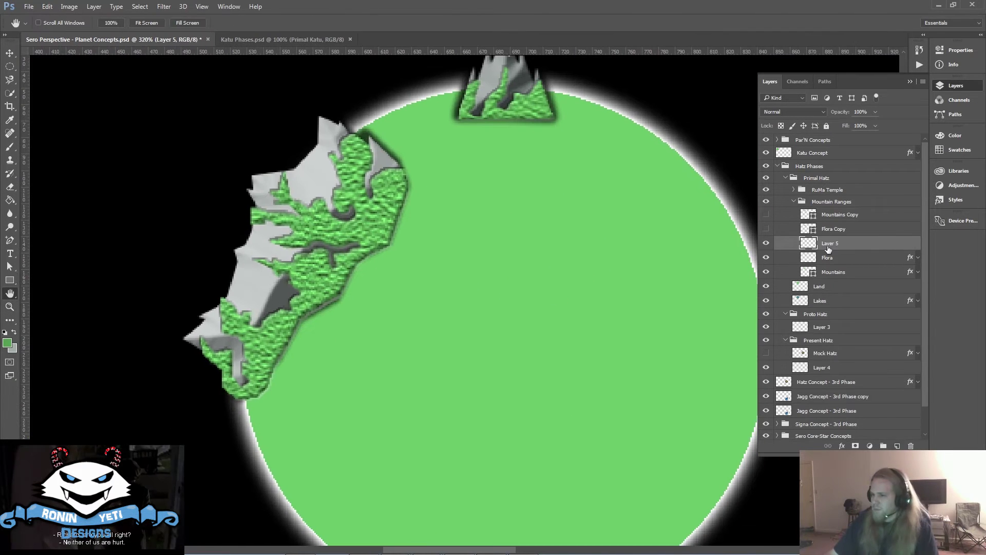
Draw white noisy snowcap peaks and duplicate the Mountain Range 1 group
{"action": "key", "text": "p"}
{"action": "key", "text": "d"}
{"action": "key", "text": "x"}
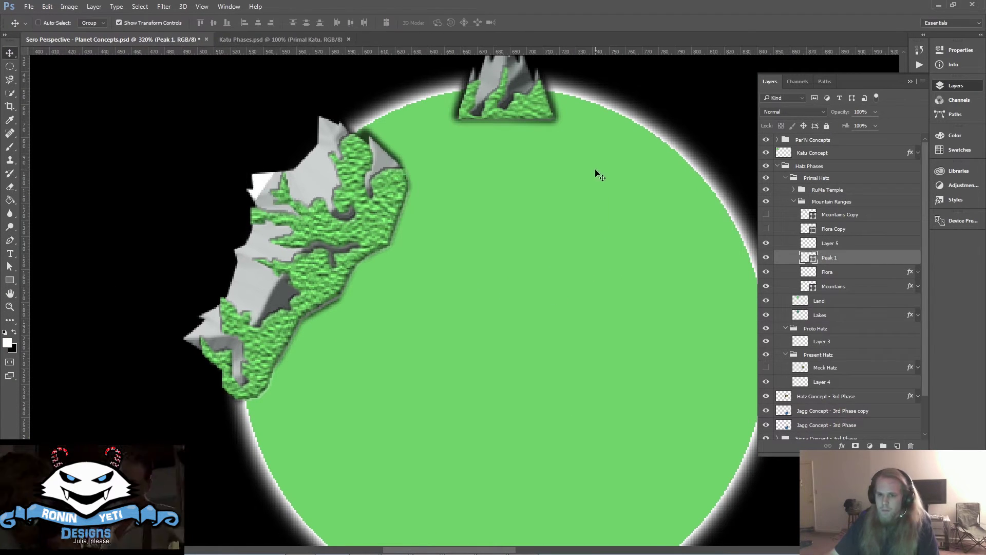
{"action": "key", "text": "Return"}
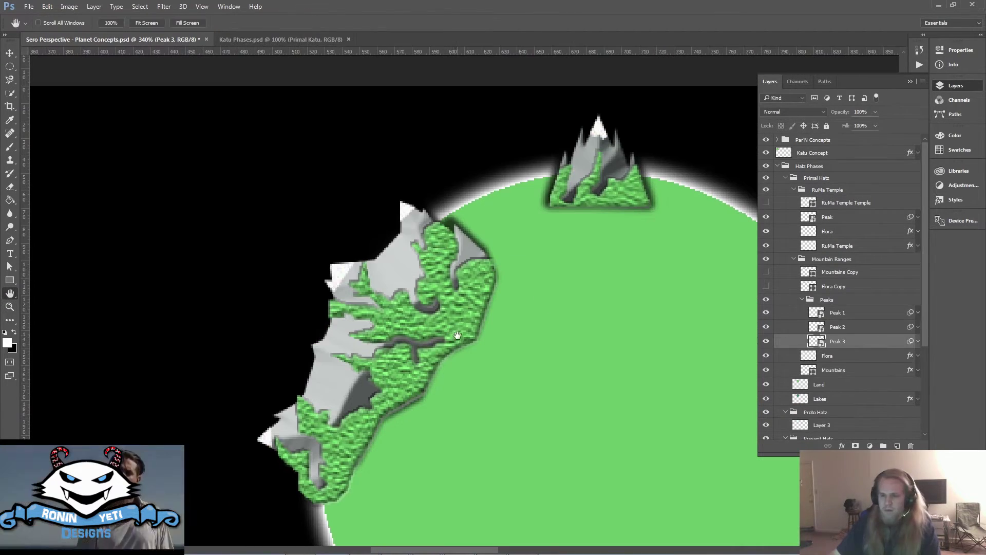
{"action": "key", "text": "Return"}
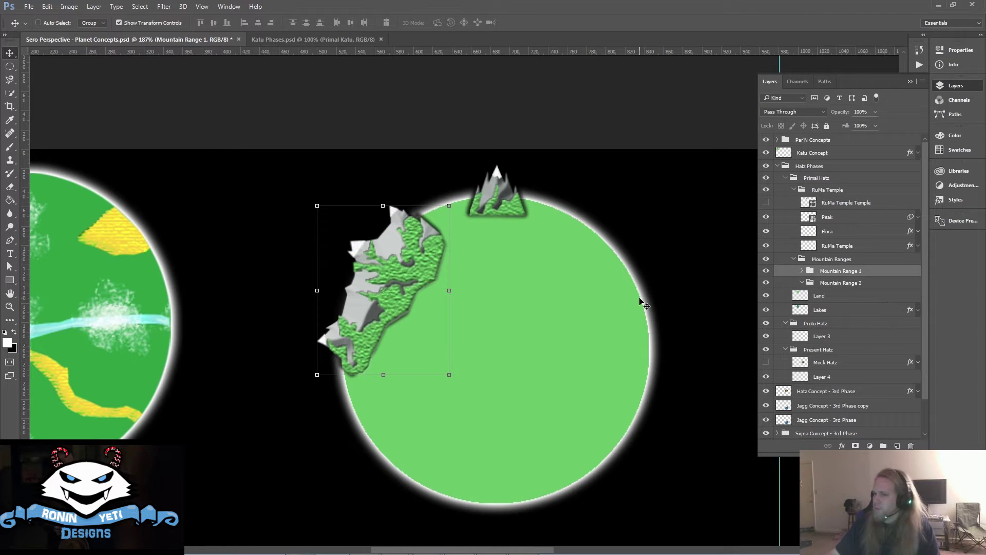
{"action": "key", "text": "ctrl+j"}
Flip and rotate the mountain range copy, placing it along the planet's bottom edge
{"action": "key", "text": "ctrl+t"}
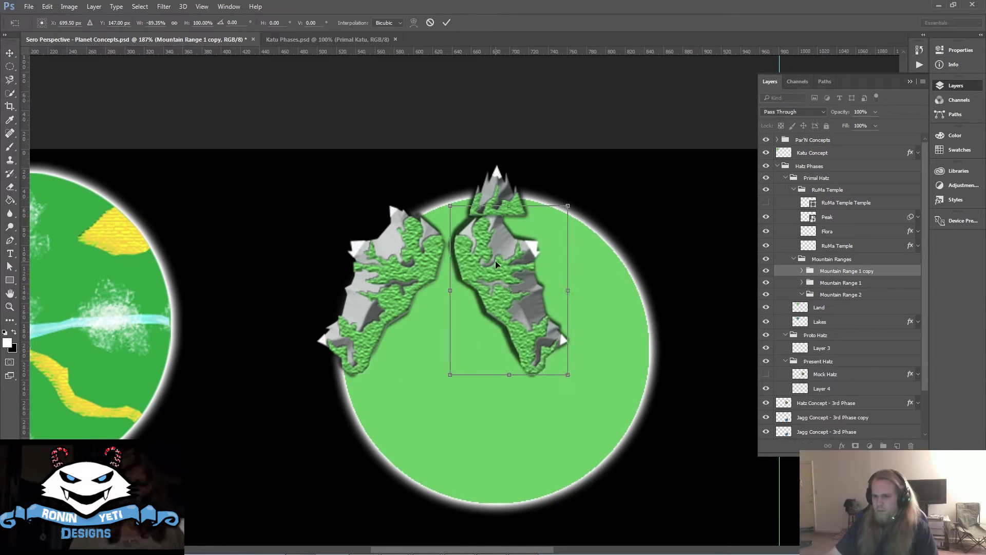
{"action": "mouse_move", "coordinate": [496, 260]}
{"action": "left_mouse_down"}
{"action": "mouse_move", "coordinate": [640, 411]}
{"action": "mouse_move", "coordinate": [651, 396]}
{"action": "left_mouse_up"}
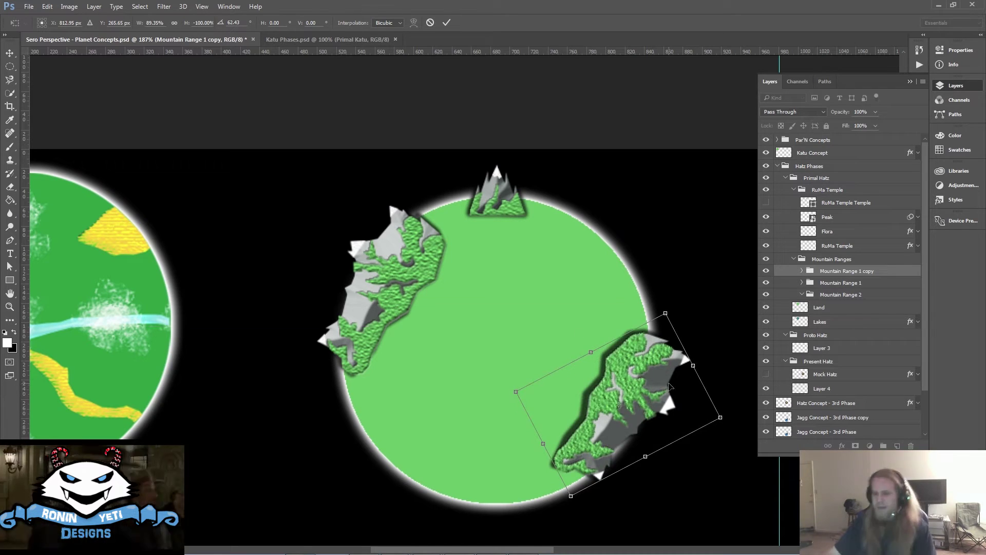
{"action": "left_click_drag", "start_coordinate": [727, 427], "coordinate": [688, 518]}
{"action": "left_click_drag", "start_coordinate": [506, 522], "coordinate": [502, 535]}
{"action": "key", "text": "Return"}
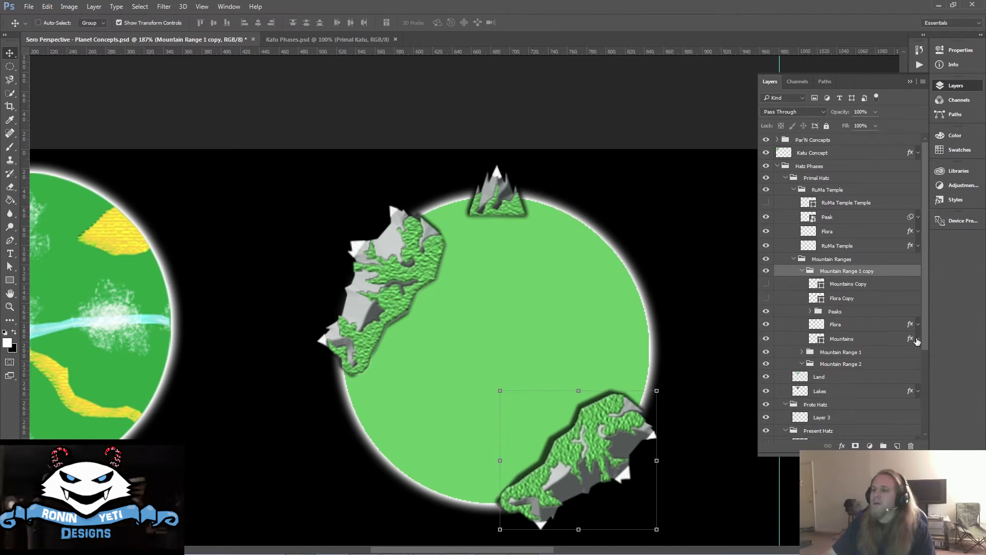
Draw a new grey mountain outline on the planet's right side
{"action": "double_click", "coordinate": [851, 370]}
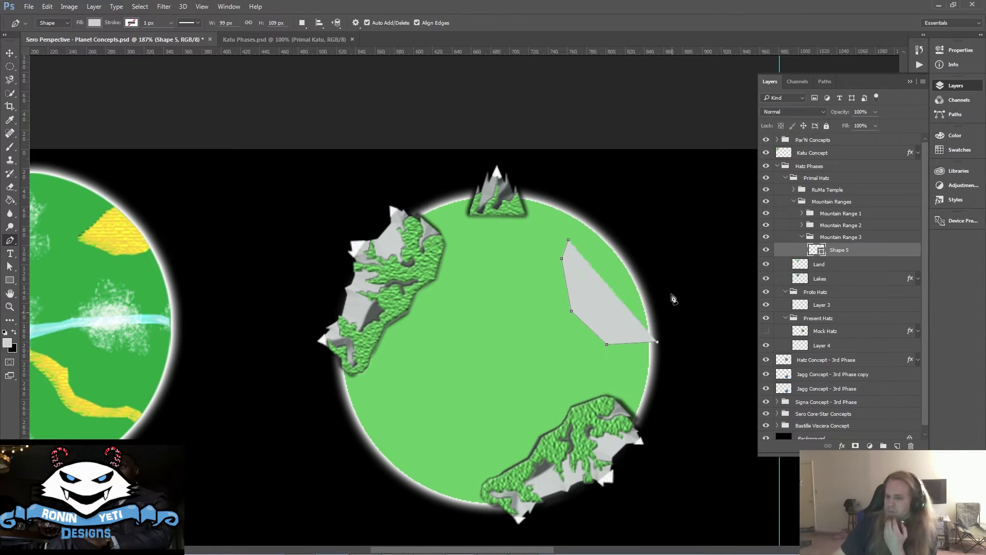
{"action": "left_click", "coordinate": [672, 312]}
{"action": "left_click", "coordinate": [651, 305]}
{"action": "left_click", "coordinate": [643, 286]}
{"action": "left_click", "coordinate": [643, 276]}
{"action": "left_click", "coordinate": [633, 270]}
Rename the new shape layer 'Mountains' and add an anchor point on its left edge
{"action": "key", "text": "v"}
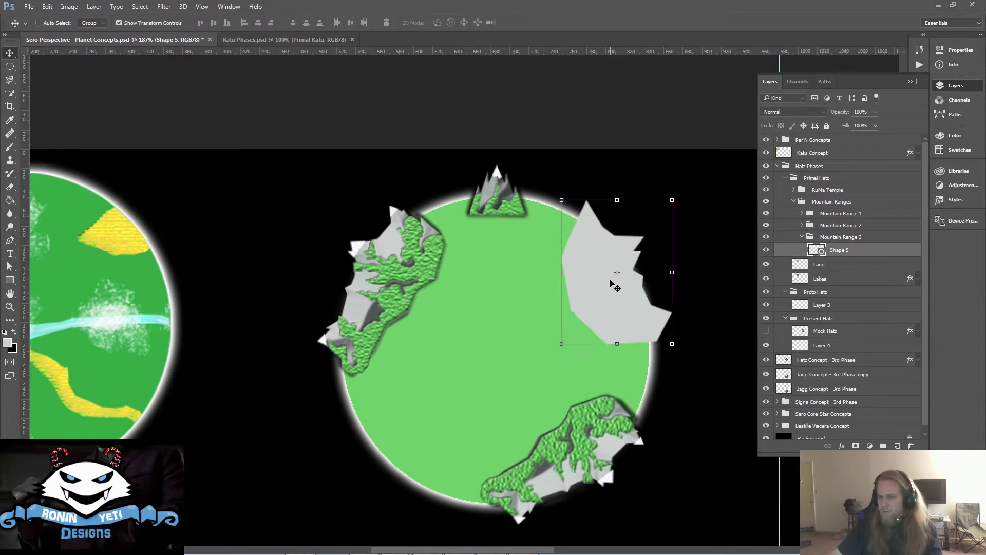
{"action": "double_click", "coordinate": [840, 249]}
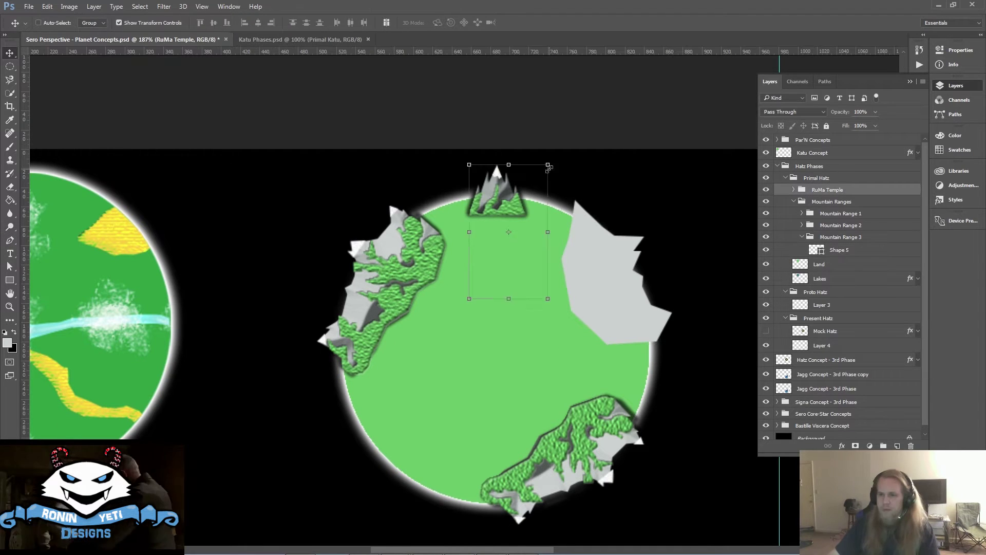
{"action": "type", "text": "Mountains"}
{"action": "key", "text": "Return"}
{"action": "right_click", "coordinate": [9, 240]}
{"action": "left_click", "coordinate": [57, 263]}
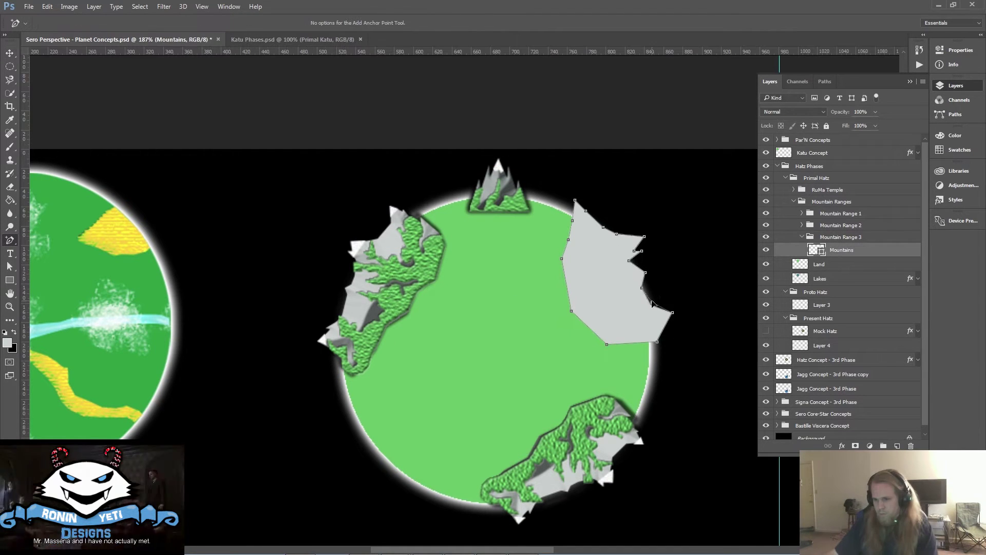
{"action": "left_click", "coordinate": [568, 287]}
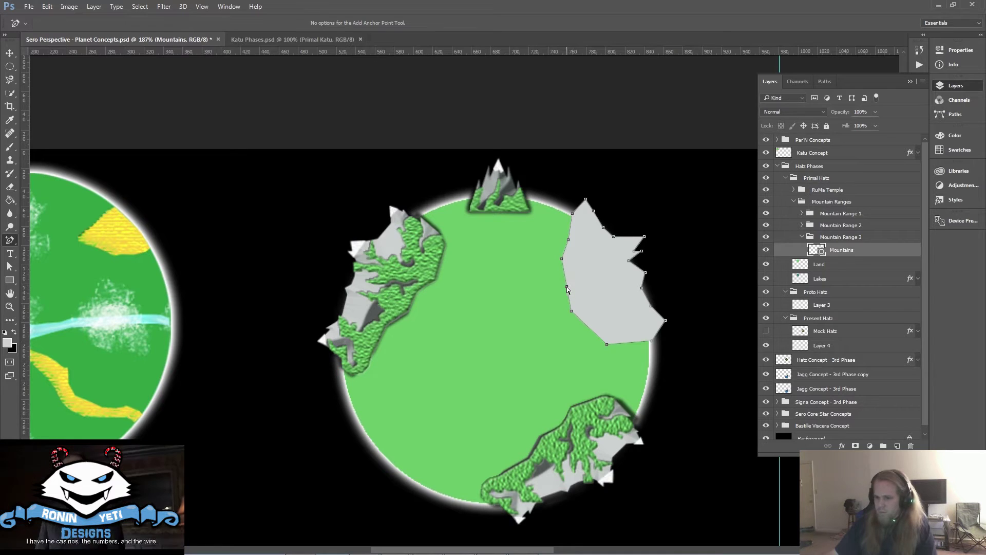
{"action": "scroll", "coordinate": [537, 284], "scroll_direction": "up", "scroll_amount": 5}
{"action": "scroll", "coordinate": [538, 283], "scroll_direction": "down", "scroll_amount": 3}
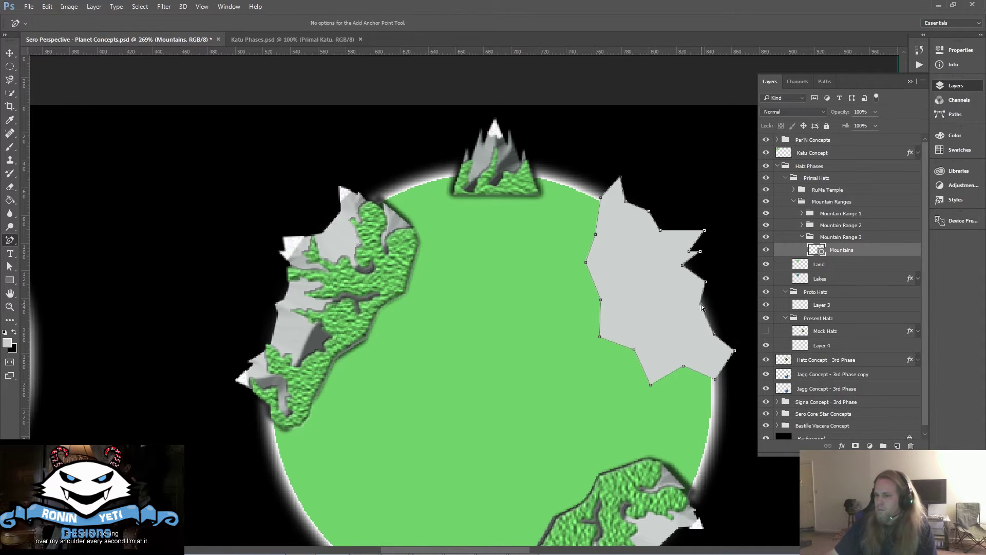
Apply Bevel & Emboss and a Drop Shadow to the Mountains layer
{"action": "double_click", "coordinate": [884, 250]}
{"action": "key", "text": "Return"}
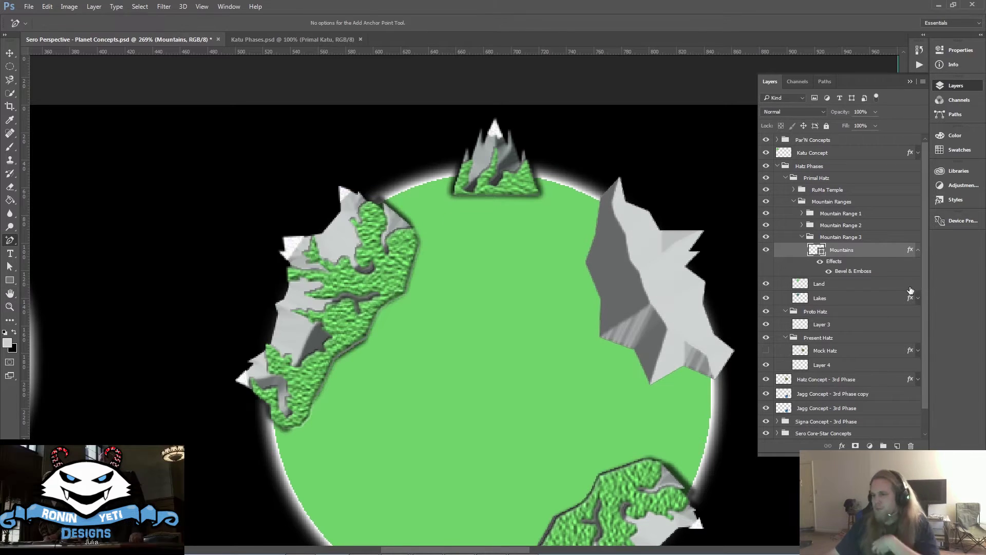
{"action": "left_click", "coordinate": [842, 446]}
{"action": "left_click", "coordinate": [868, 433]}
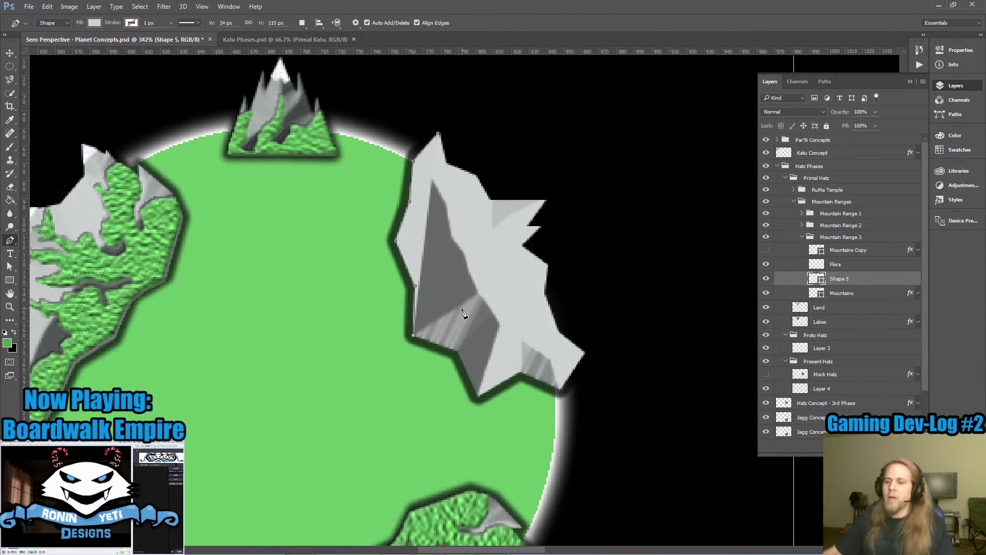
Start a flora outline on the right range, tracing along its lower edge
{"action": "scroll", "coordinate": [478, 396], "scroll_direction": "up", "scroll_amount": 2}
{"action": "left_click", "coordinate": [506, 298]}
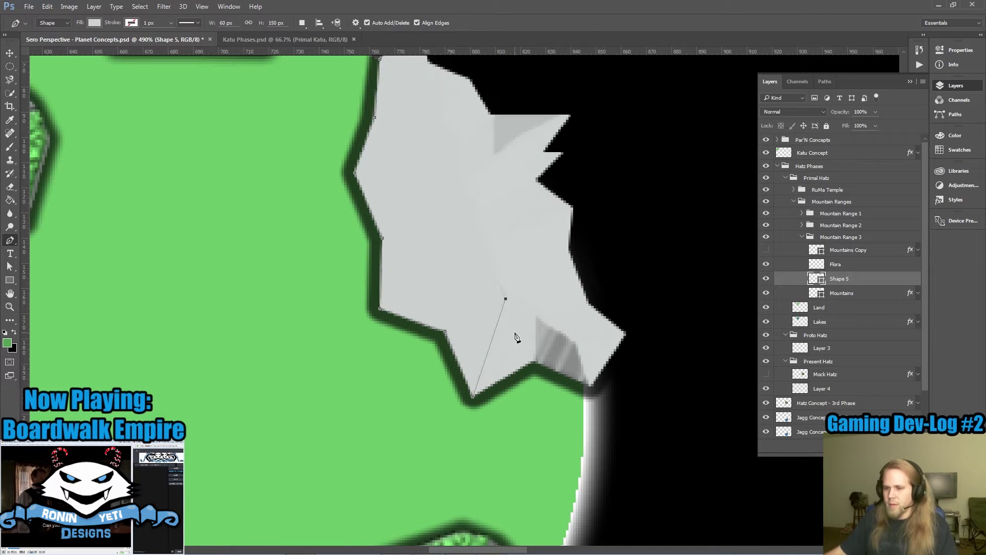
{"action": "left_click", "coordinate": [515, 336]}
{"action": "left_click", "coordinate": [536, 339]}
{"action": "left_click", "coordinate": [551, 326]}
{"action": "left_click", "coordinate": [573, 379]}
{"action": "left_click", "coordinate": [589, 383]}
{"action": "left_click", "coordinate": [571, 313]}
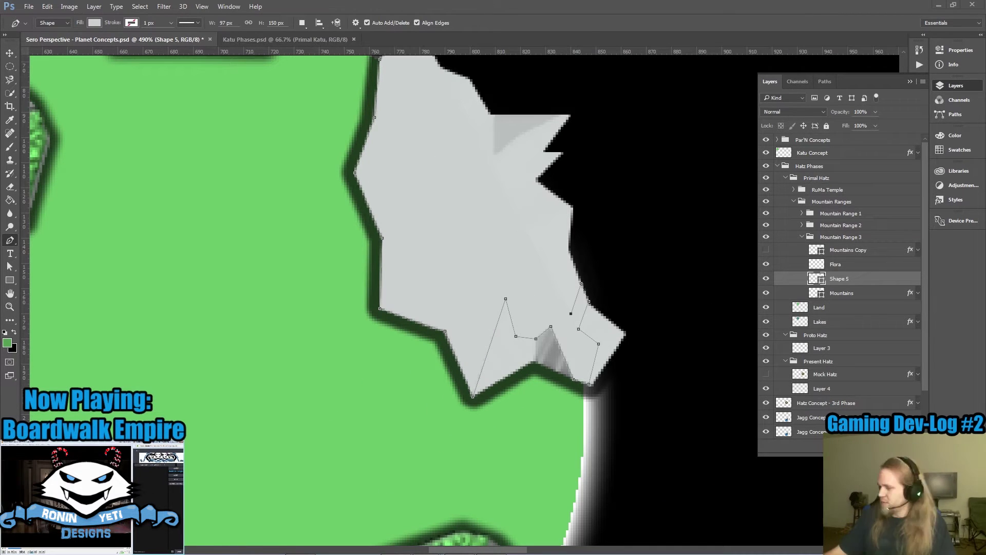
{"action": "left_click", "coordinate": [563, 286]}
{"action": "left_click", "coordinate": [526, 260]}
Extend the flora outline up the ridge to the top and close it
{"action": "left_click", "coordinate": [503, 230]}
{"action": "left_click", "coordinate": [544, 187]}
{"action": "left_click", "coordinate": [516, 170]}
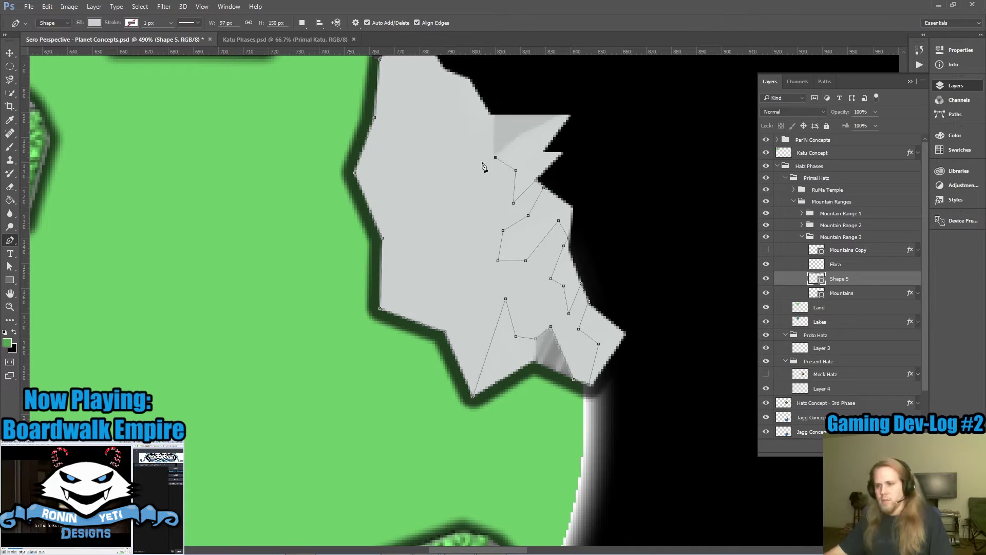
{"action": "left_click", "coordinate": [460, 205]}
{"action": "left_click", "coordinate": [454, 185]}
{"action": "left_click", "coordinate": [436, 168]}
{"action": "scroll", "coordinate": [436, 169], "scroll_direction": "up", "scroll_amount": 3}
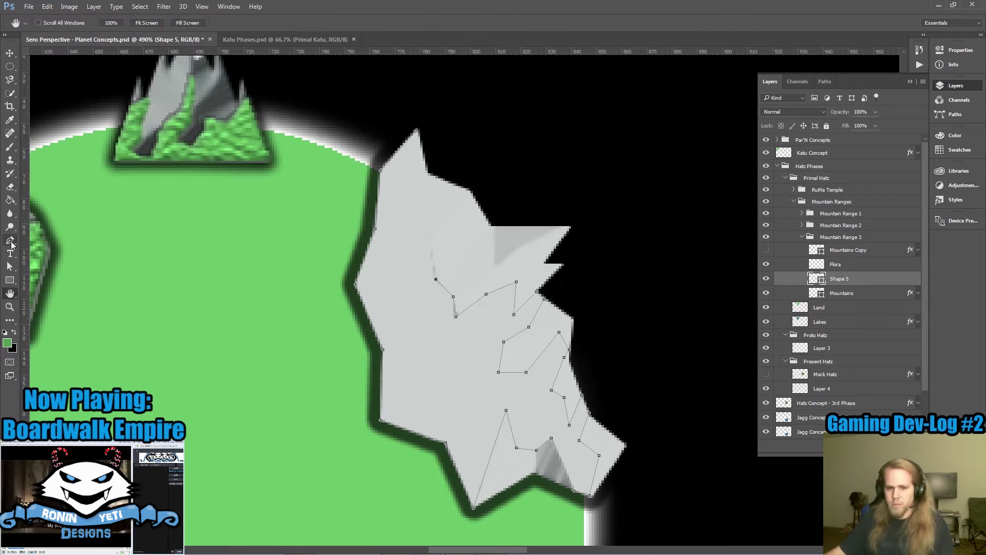
{"action": "left_click", "coordinate": [433, 239]}
{"action": "left_click", "coordinate": [455, 216]}
{"action": "left_click", "coordinate": [469, 189]}
Rasterize and rename the flora layer, hide Flora copy, and fill the area green
{"action": "key", "text": "g"}
{"action": "left_click", "coordinate": [423, 319]}
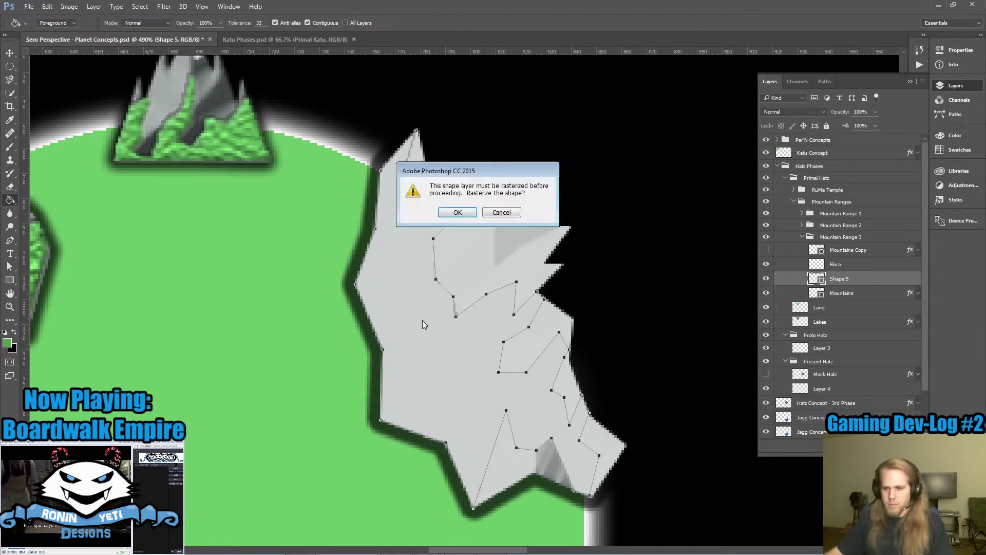
{"action": "key", "text": "Return"}
{"action": "double_click", "coordinate": [843, 264]}
{"action": "key", "text": "Return"}
{"action": "left_click", "coordinate": [766, 264]}
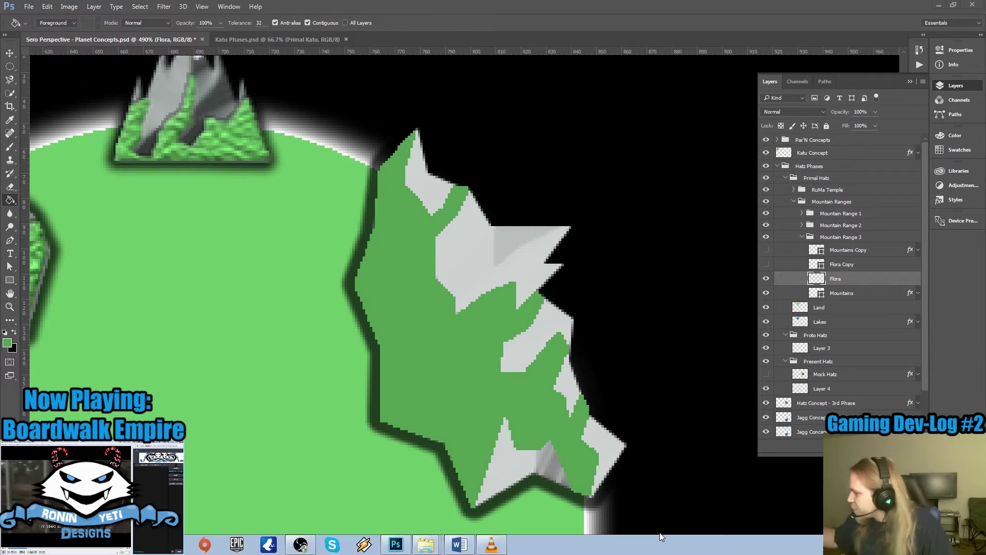
{"action": "left_click", "coordinate": [836, 279]}
{"action": "scroll", "coordinate": [56, 220], "scroll_direction": "down", "scroll_amount": 2}
Erase patches of flora on the right range to reveal grey rock
{"action": "key", "text": "e"}
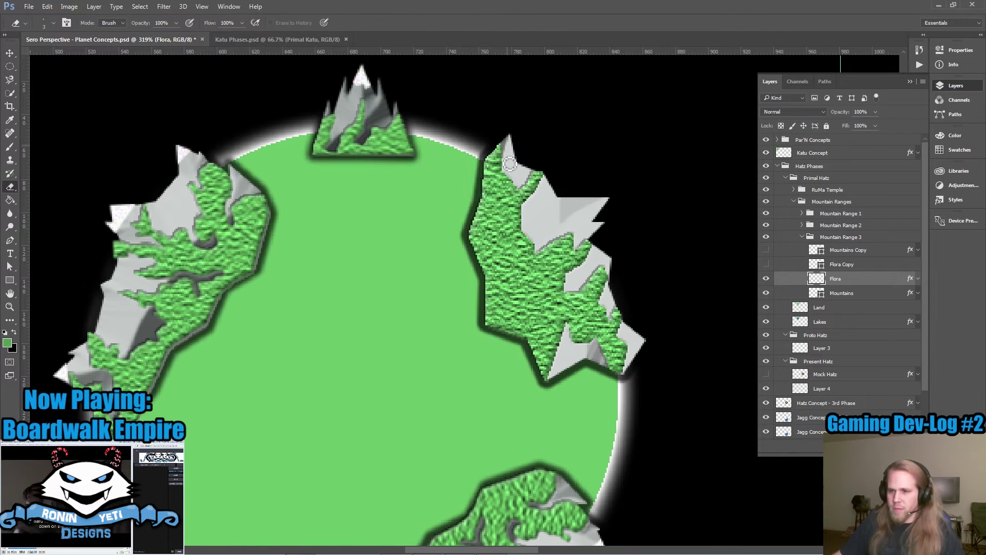
{"action": "left_click_drag", "start_coordinate": [506, 209], "coordinate": [488, 232]}
{"action": "left_click_drag", "start_coordinate": [534, 182], "coordinate": [512, 211]}
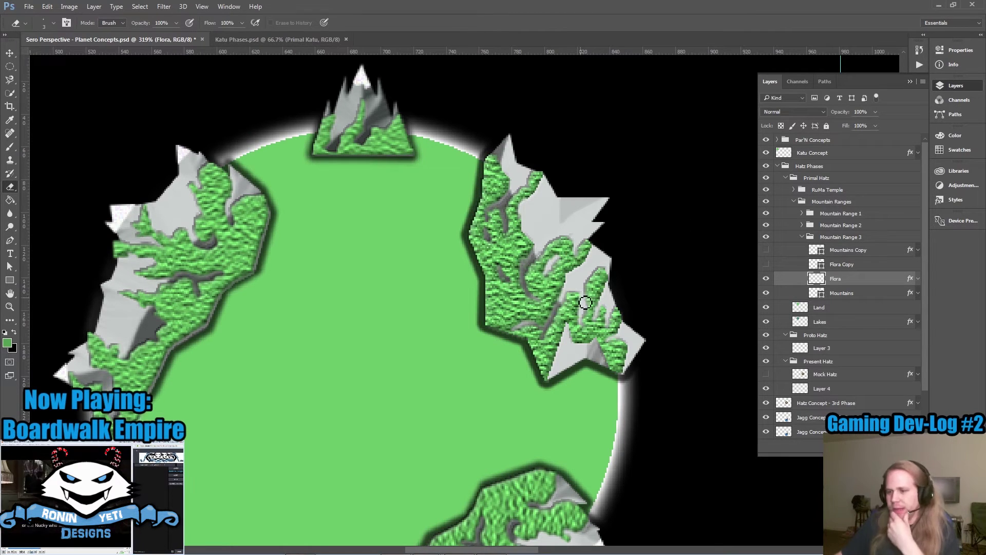
{"action": "key", "text": "ctrl+t"}
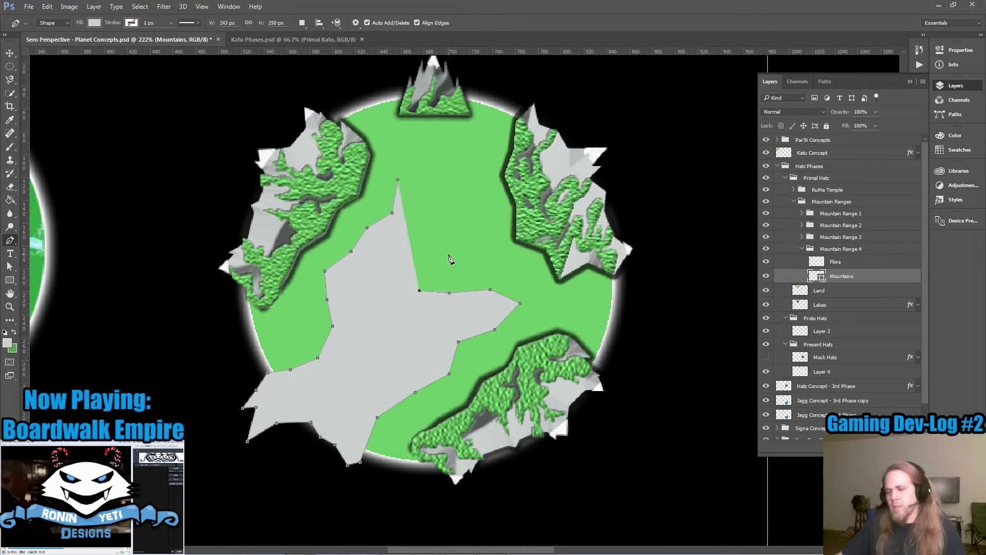
Extend the central grey mountain's upper right edge with added anchor points
{"action": "left_click", "coordinate": [453, 200]}
{"action": "left_click", "coordinate": [479, 216]}
{"action": "left_click", "coordinate": [476, 258]}
{"action": "left_click", "coordinate": [473, 278]}
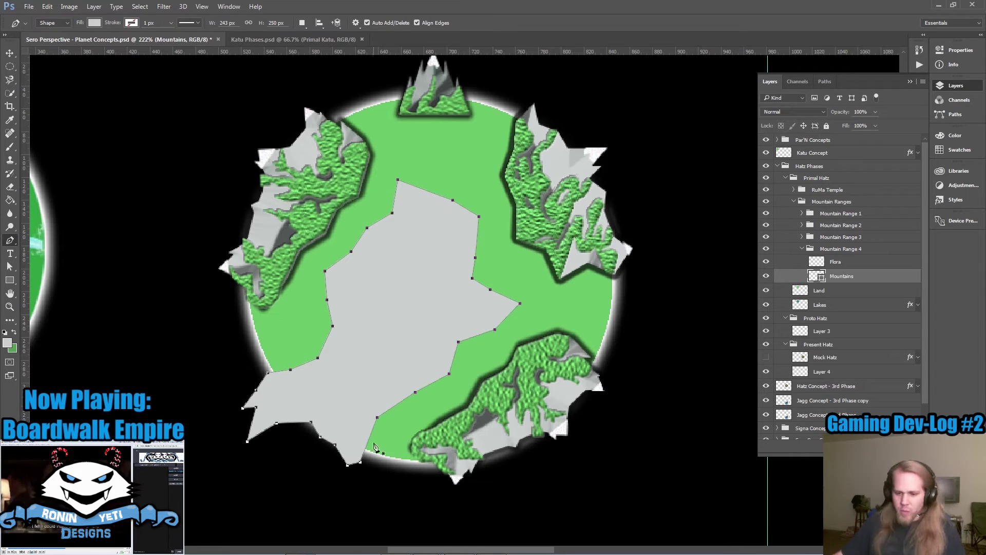
{"action": "right_click", "coordinate": [10, 240]}
{"action": "left_click", "coordinate": [51, 262]}
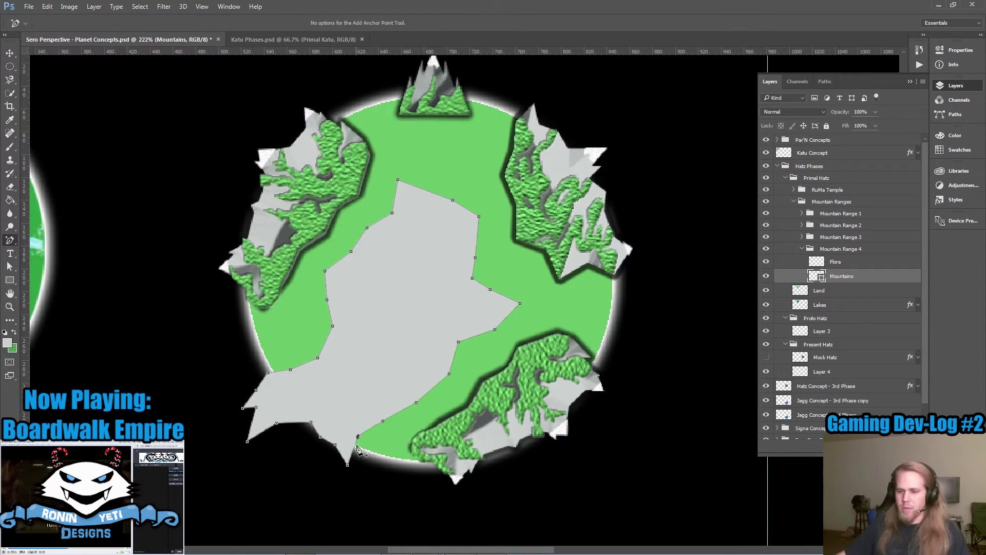
Give the Mountains layer a 180° Bevel & Emboss and a drop shadow
{"action": "double_click", "coordinate": [873, 277]}
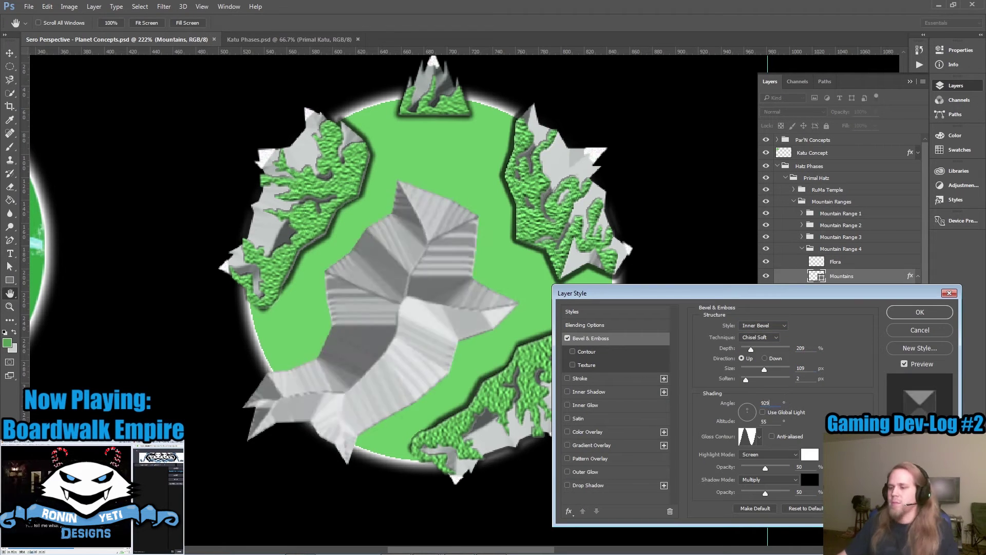
{"action": "key", "text": "BackSpace"}
{"action": "key", "text": "BackSpace"}
{"action": "key", "text": "BackSpace"}
{"action": "type", "text": "180"}
{"action": "left_click", "coordinate": [769, 454]}
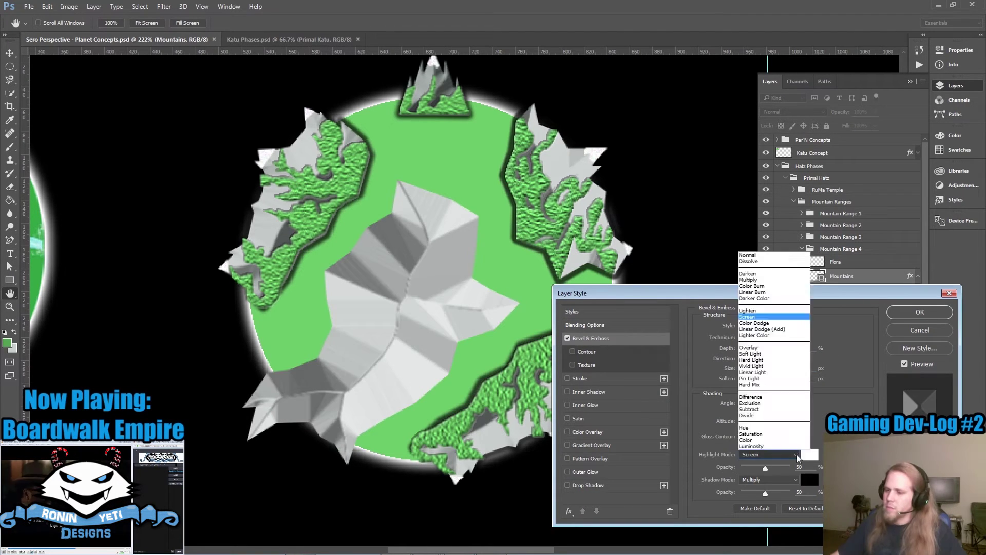
{"action": "left_click", "coordinate": [568, 485]}
{"action": "key", "text": "Return"}
Duplicate the Mountains layer and select the Flora layer for shape drawing
{"action": "key", "text": "p"}
{"action": "key", "text": "ctrl+j"}
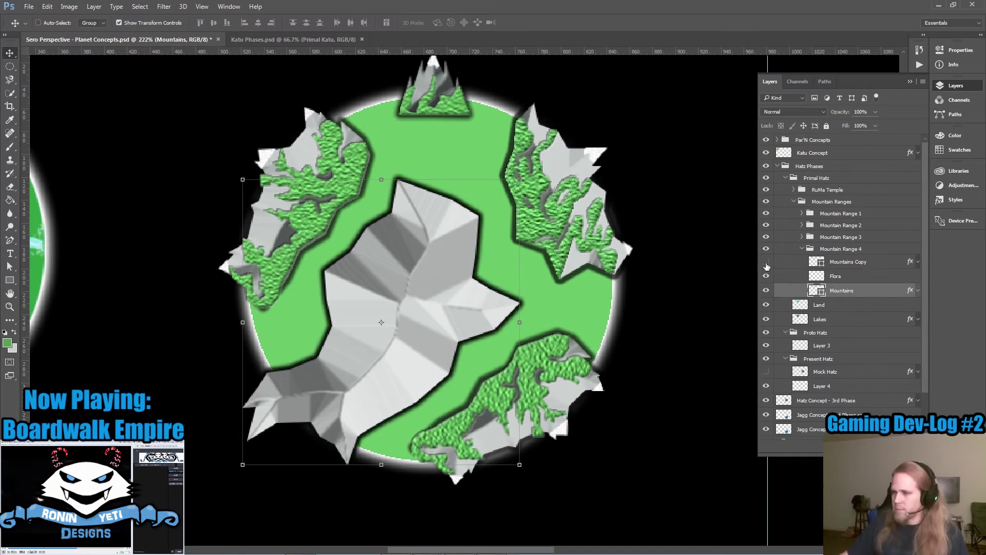
{"action": "key", "text": "ctrl+bracketright"}
{"action": "key", "text": "ctrl+comma"}
{"action": "key", "text": "alt+bracketleft"}
Outline a closed green flora shape covering the central mountain
{"action": "left_click", "coordinate": [474, 277]}
{"action": "left_click", "coordinate": [520, 304]}
{"action": "left_click", "coordinate": [494, 331]}
{"action": "left_click", "coordinate": [459, 341]}
{"action": "left_click", "coordinate": [450, 372]}
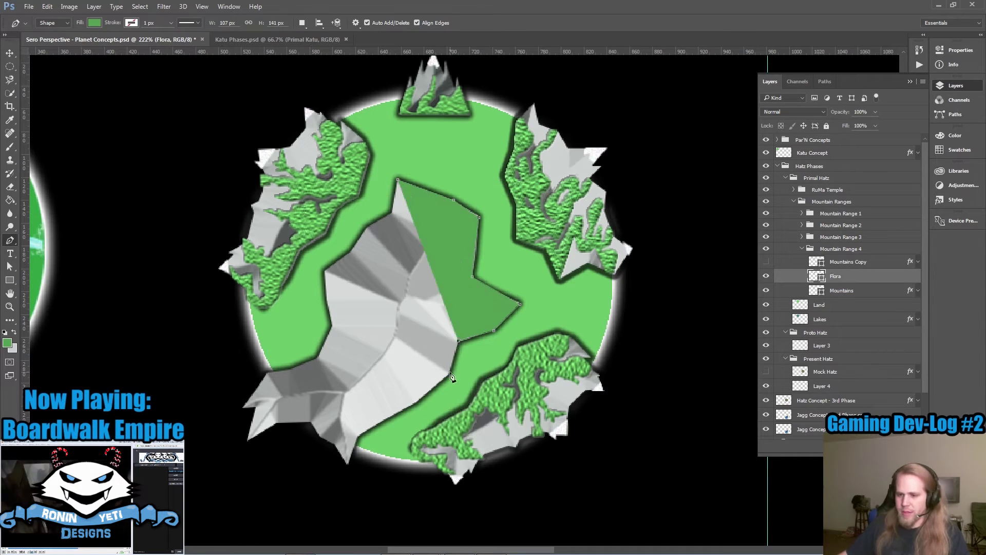
{"action": "left_click", "coordinate": [358, 436]}
{"action": "left_click", "coordinate": [330, 393]}
{"action": "left_click", "coordinate": [324, 275]}
{"action": "left_click", "coordinate": [391, 211]}
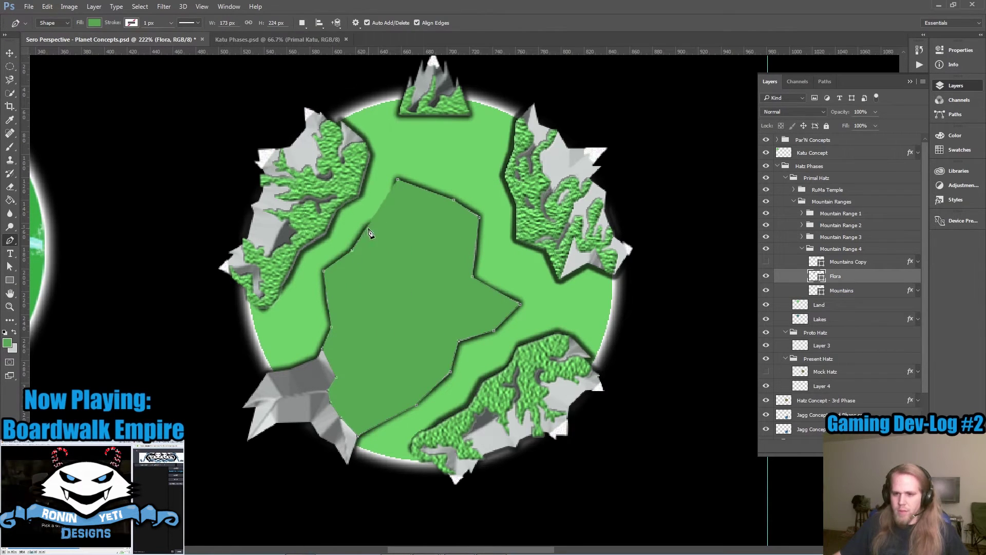
{"action": "left_click", "coordinate": [399, 179]}
Duplicate the flora shape and lower its opacity to 46%
{"action": "key", "text": "Return"}
{"action": "key", "text": "v"}
{"action": "key", "text": "p"}
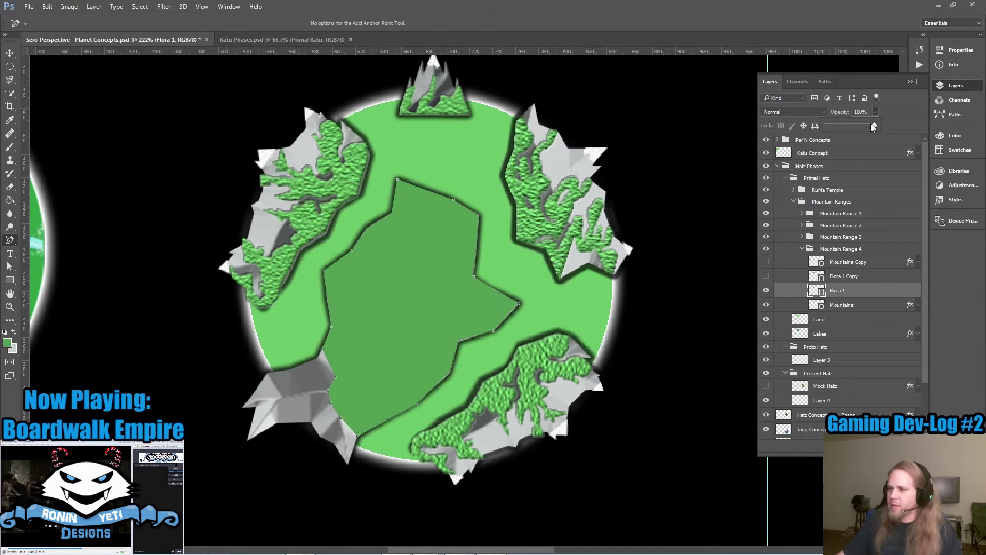
{"action": "key", "text": "shift+alt+c"}
{"action": "key", "text": "alt+bracketleft"}
Erase two streaks through Flora 1 and bring up its layer style settings
{"action": "left_click", "coordinate": [856, 292]}
{"action": "key", "text": "e"}
{"action": "left_click_drag", "start_coordinate": [400, 307], "coordinate": [342, 397]}
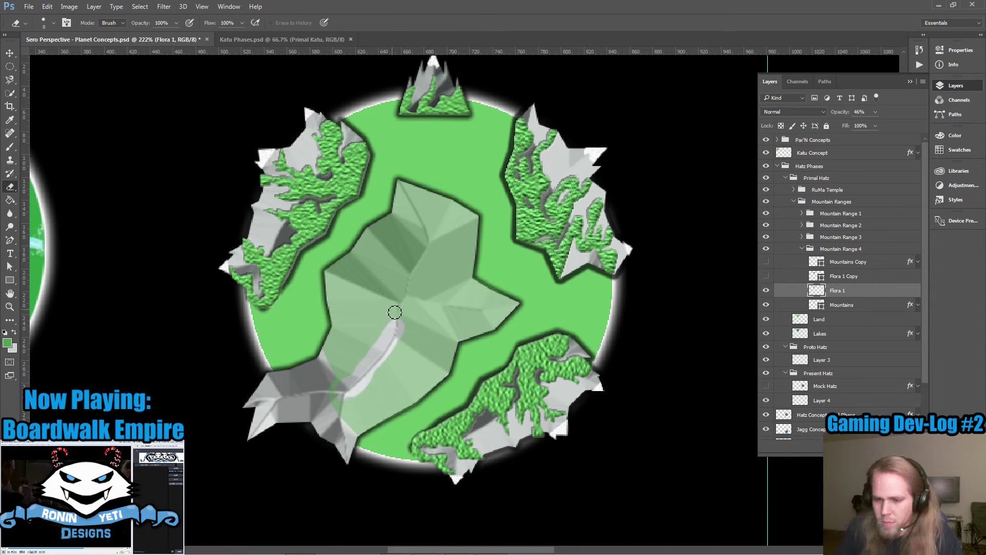
{"action": "left_click_drag", "start_coordinate": [416, 215], "coordinate": [434, 228]}
{"action": "double_click", "coordinate": [912, 240]}
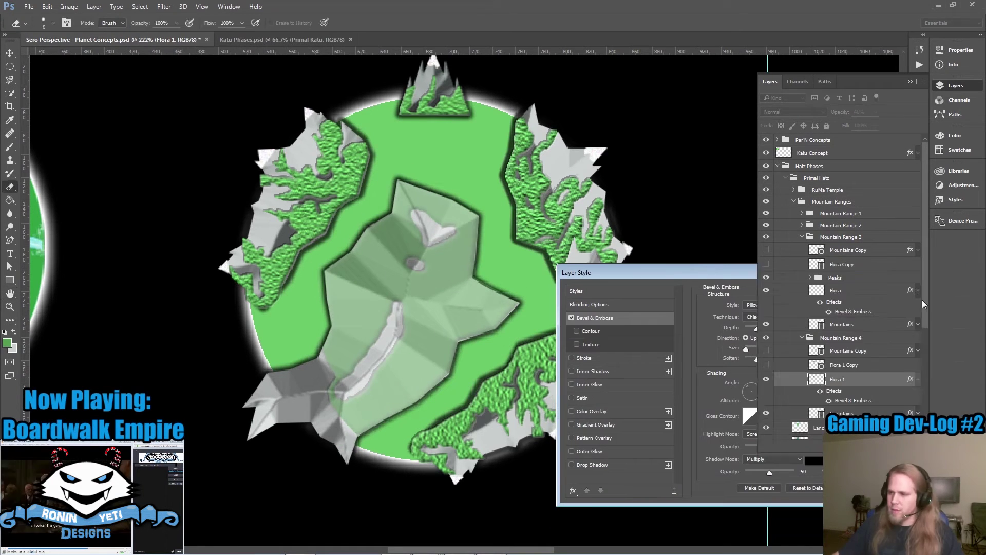
Keep the pillow emboss and erase holes in Flora 1 to expose grey mountain
{"action": "left_click", "coordinate": [924, 291]}
{"action": "left_click_drag", "start_coordinate": [360, 354], "coordinate": [388, 285]}
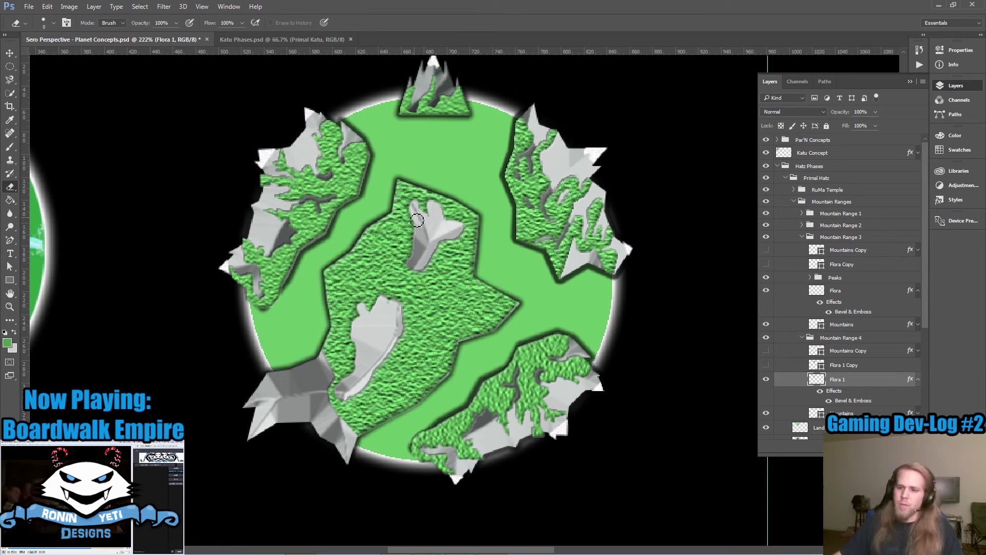
{"action": "left_click_drag", "start_coordinate": [417, 220], "coordinate": [456, 239]}
{"action": "left_click_drag", "start_coordinate": [448, 314], "coordinate": [465, 312]}
{"action": "left_click_drag", "start_coordinate": [483, 311], "coordinate": [493, 314]}
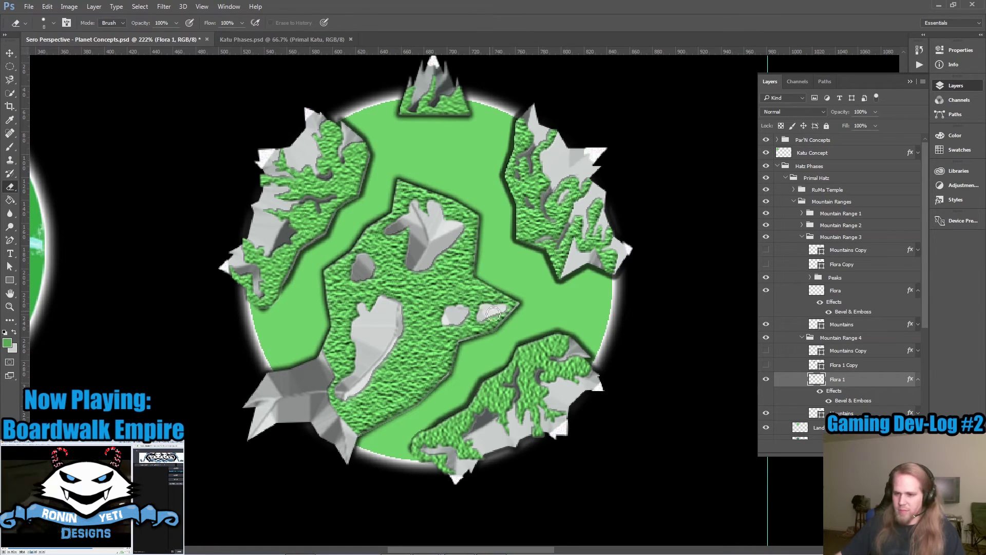
{"action": "left_click_drag", "start_coordinate": [362, 400], "coordinate": [287, 409]}
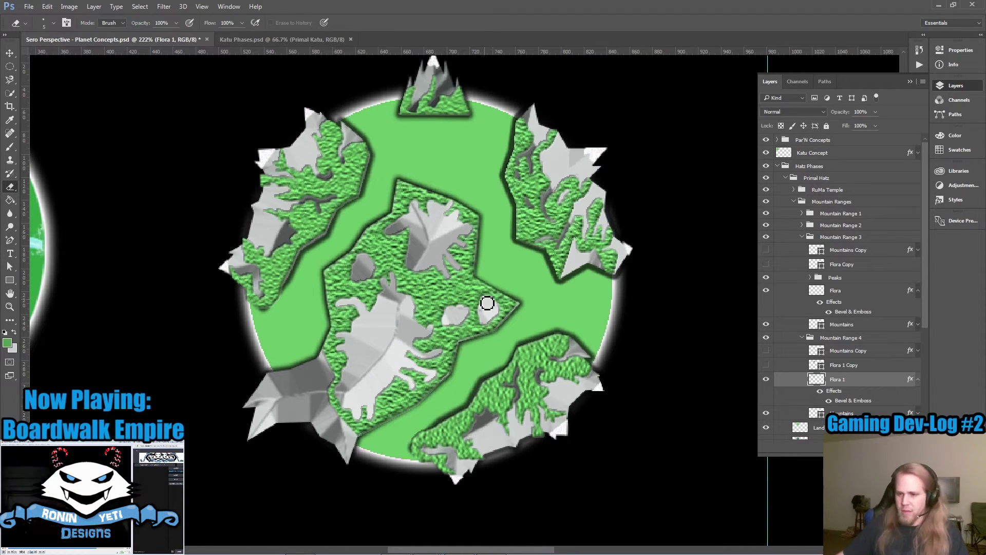
Create the new Flora 2 layer
{"action": "double_click", "coordinate": [842, 379]}
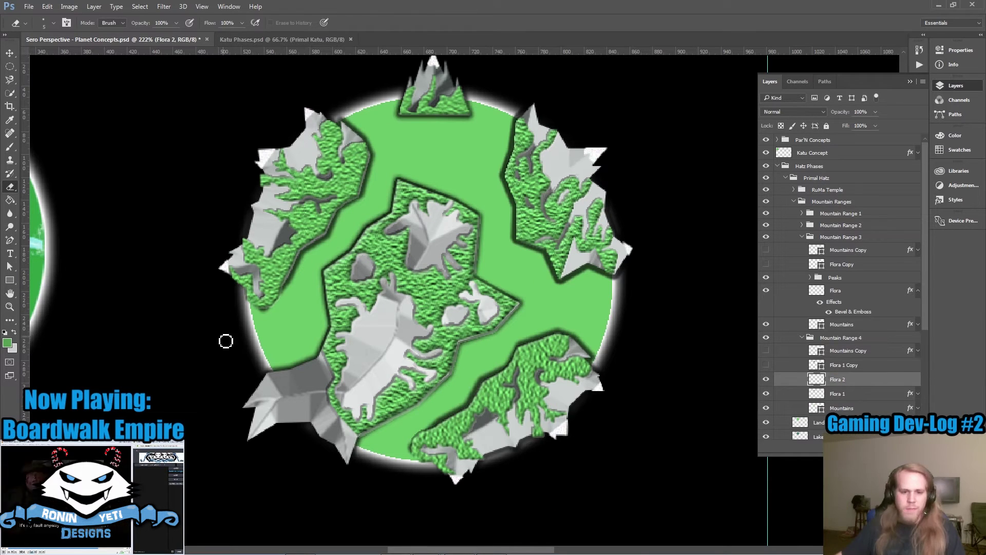
{"action": "key", "text": "p"}
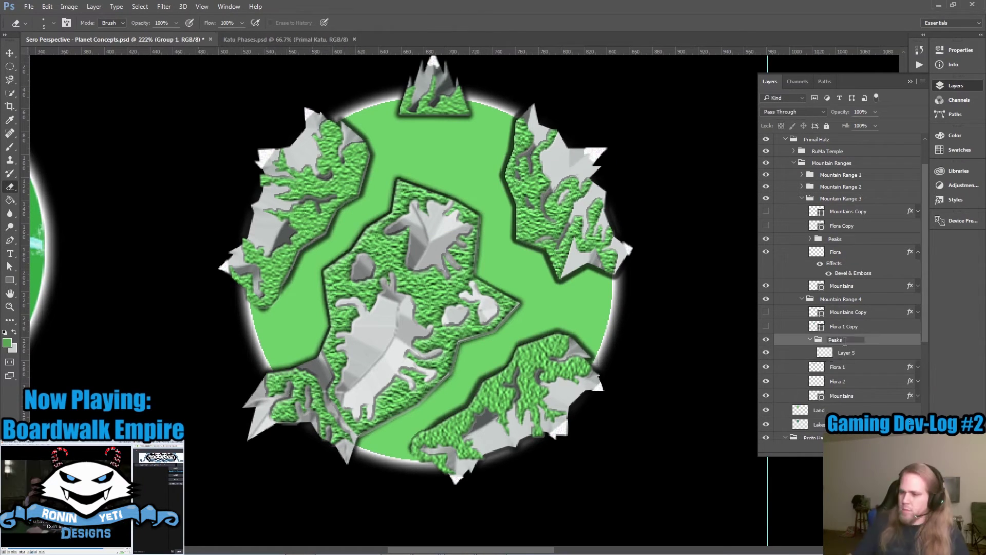
{"action": "scroll", "coordinate": [848, 308], "scroll_direction": "down", "scroll_amount": 3}
Skip the bevel on Peak 1 and bring up the Add Noise filter
{"action": "double_click", "coordinate": [853, 224]}
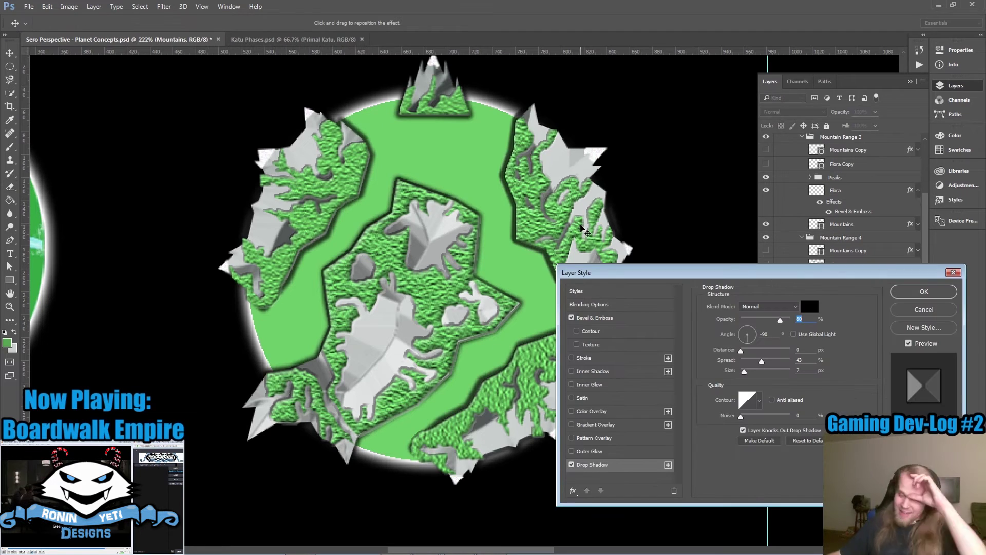
{"action": "left_click", "coordinate": [925, 291]}
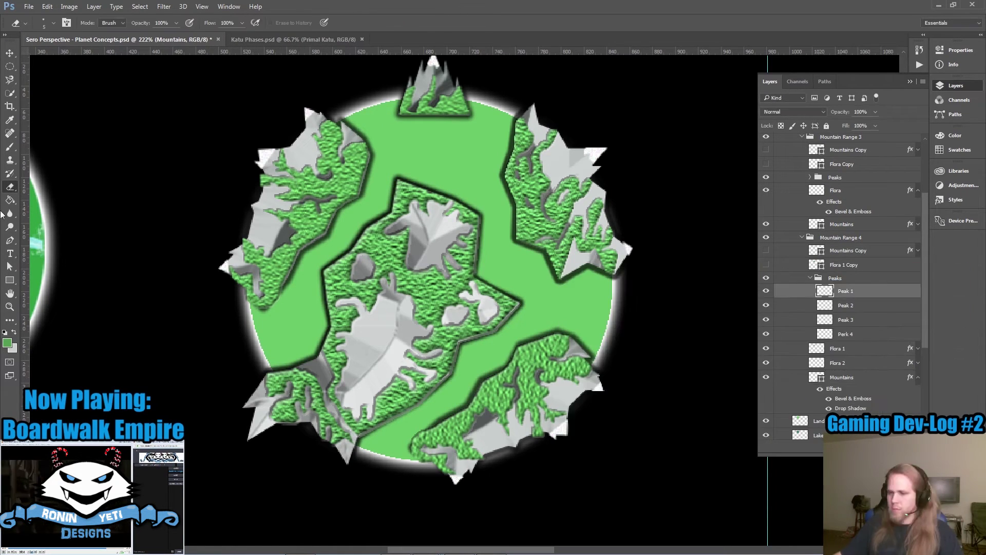
{"action": "left_click", "coordinate": [846, 291]}
{"action": "key", "text": "p"}
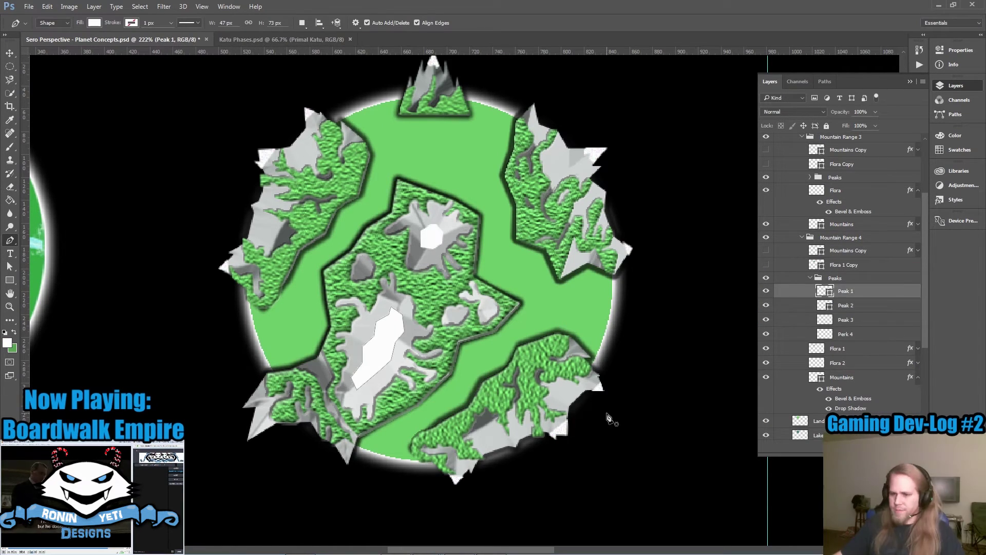
{"action": "double_click", "coordinate": [883, 291]}
{"action": "key", "text": "Escape"}
{"action": "key", "text": "ctrl+alt+f"}
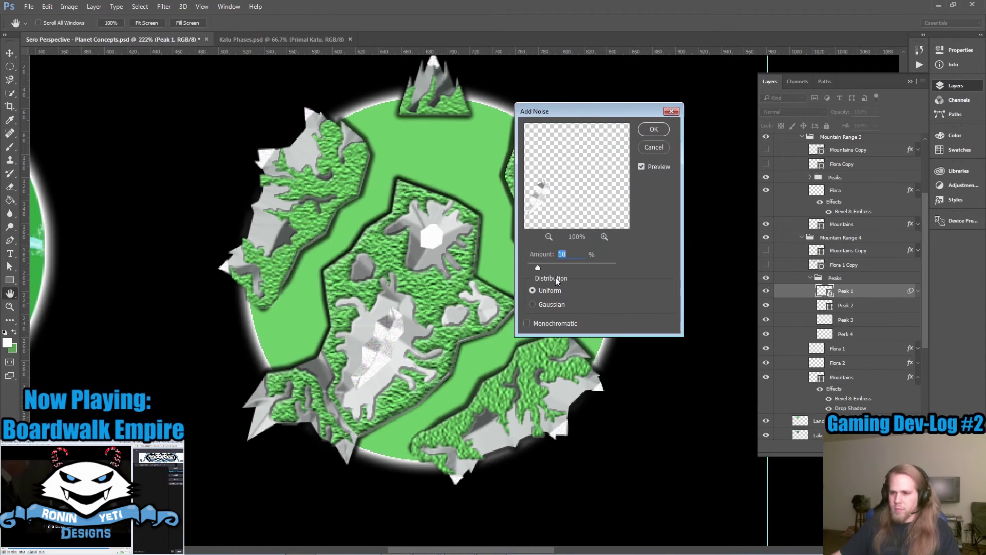
Give Peak 2 a bevel and the Add Noise filter
{"action": "left_click", "coordinate": [645, 147]}
{"action": "double_click", "coordinate": [873, 305]}
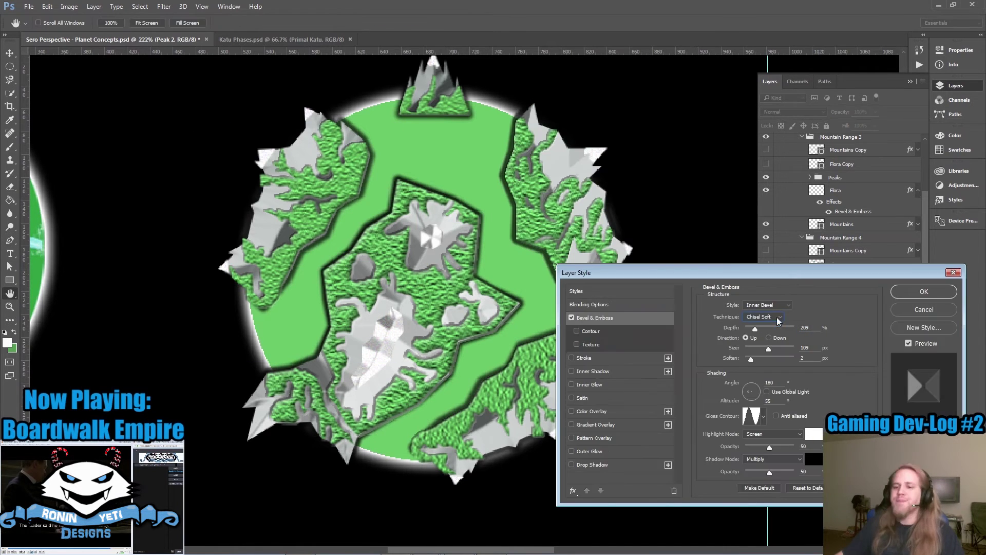
{"action": "key", "text": "Return"}
{"action": "key", "text": "ctrl+alt+f"}
{"action": "key", "text": "Return"}
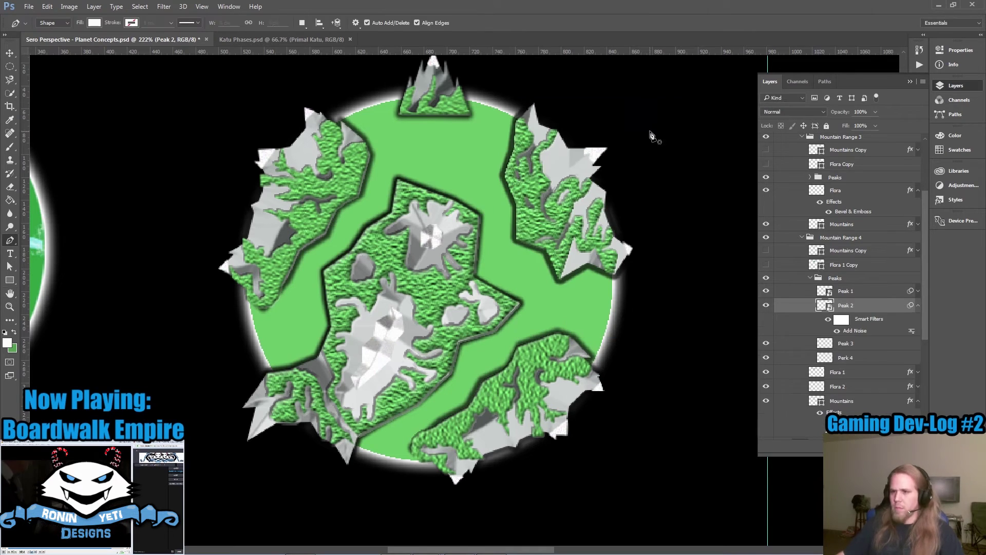
{"action": "key", "text": "e"}
Reapply the noise filter to Peak 3
{"action": "left_click", "coordinate": [863, 291]}
{"action": "key", "text": "v"}
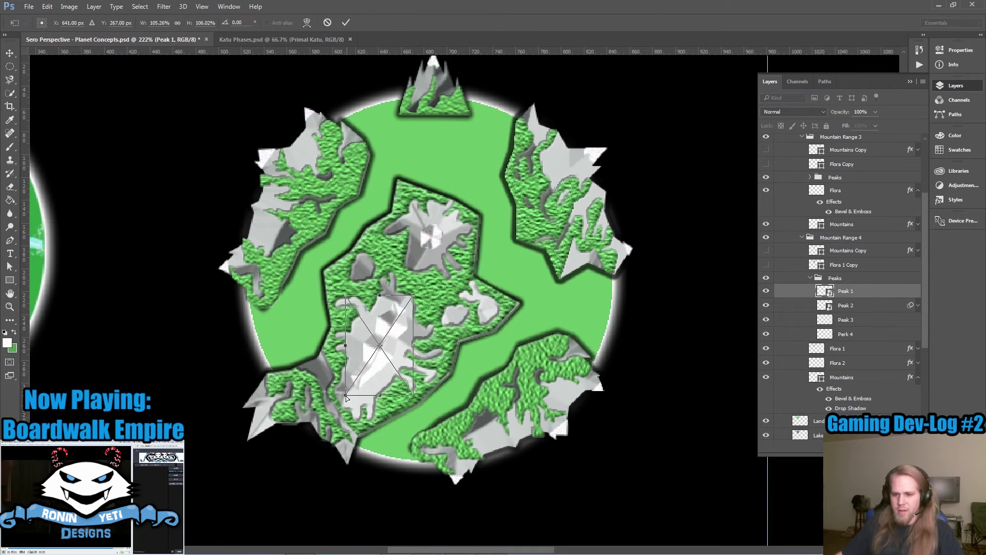
{"action": "left_click", "coordinate": [842, 349]}
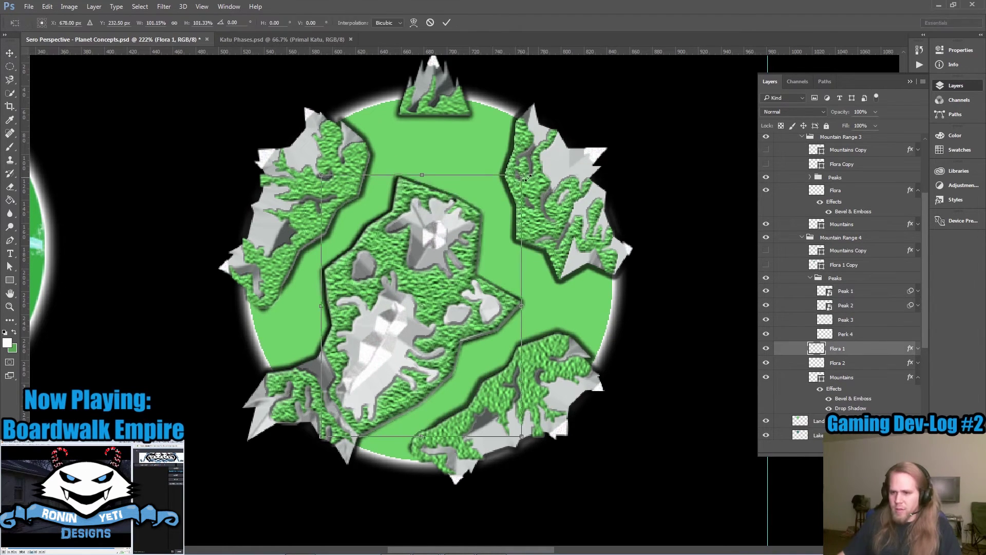
{"action": "left_click", "coordinate": [845, 319]}
{"action": "key", "text": "ctrl+f"}
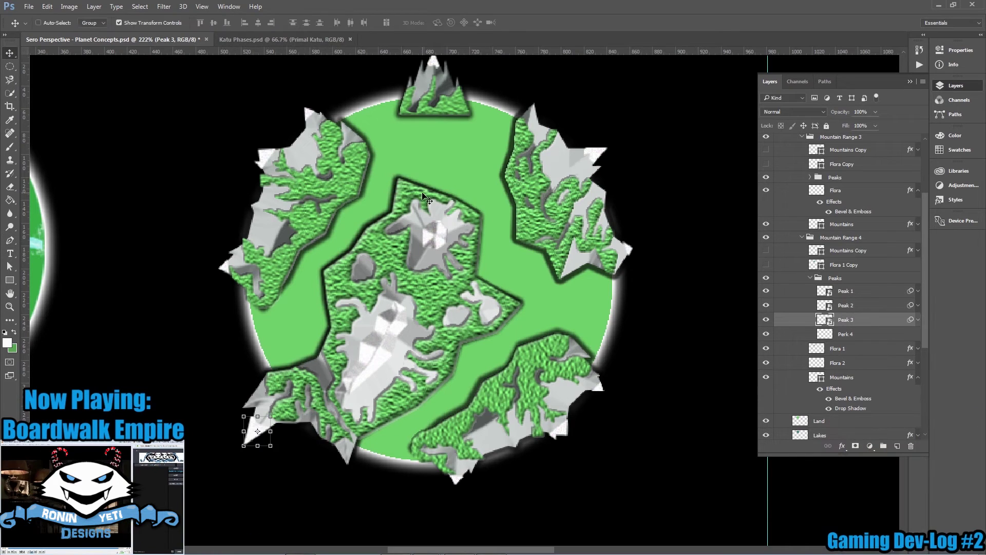
Add noise to Perk 4 as a smart filter and select the Peaks group
{"action": "left_click", "coordinate": [846, 334]}
{"action": "key", "text": "p"}
{"action": "key", "text": "v"}
{"action": "key", "text": "ctrl+alt+f"}
{"action": "key", "text": "Return"}
{"action": "key", "text": "Return"}
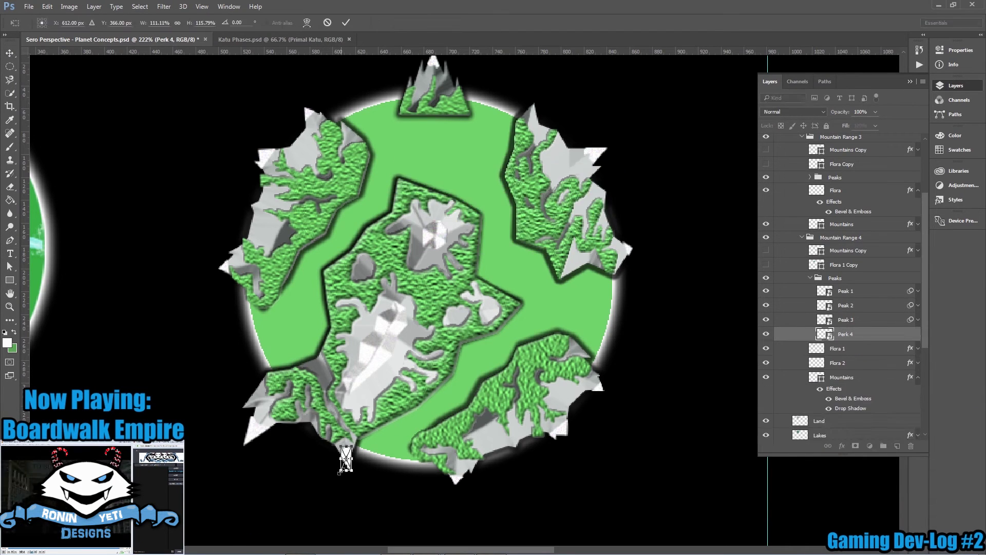
{"action": "left_click", "coordinate": [444, 328], "text": "ctrl"}
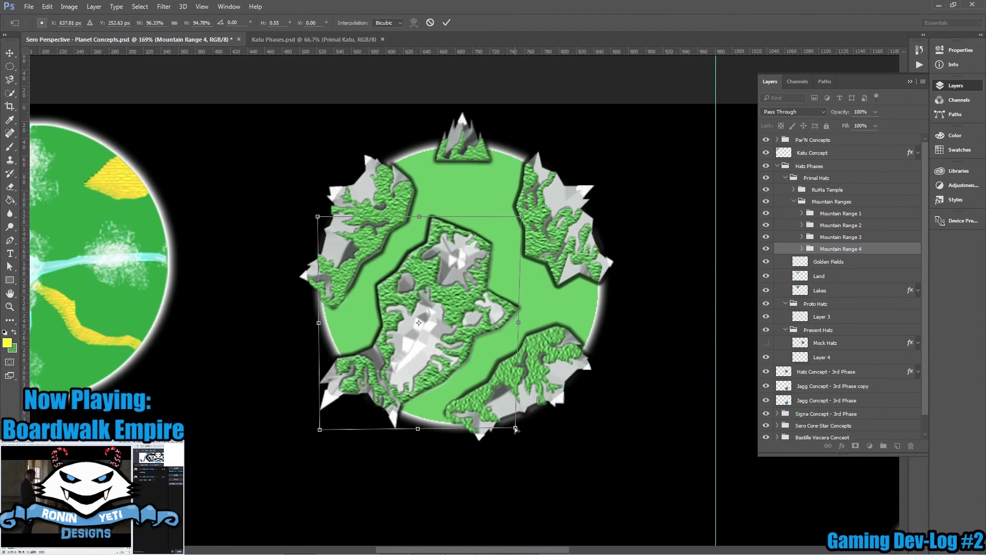
Nudge the golden fields' shadow spread up to 51
{"action": "left_click", "coordinate": [813, 360]}
{"action": "key", "text": "Up"}
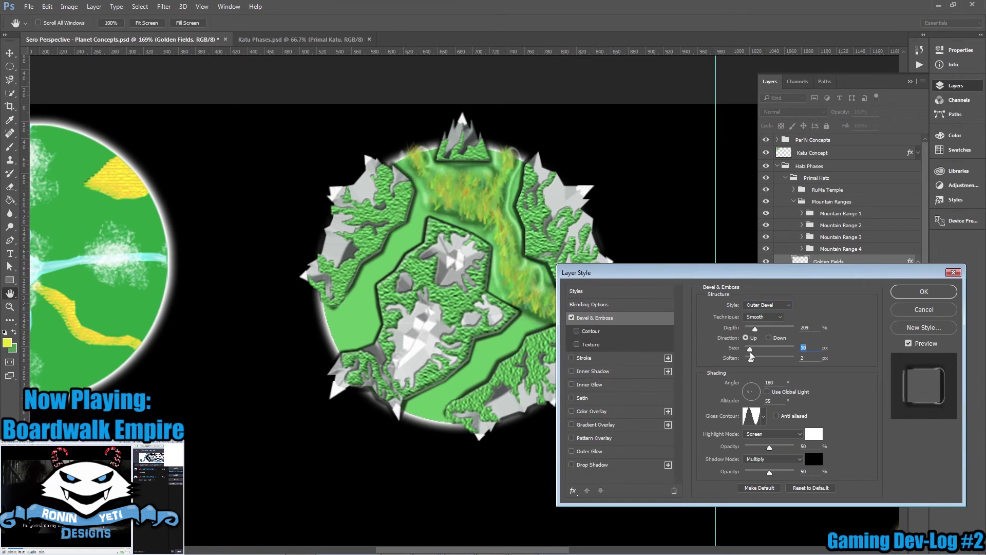
Replace the golden field's bevel with a drop shadow
{"action": "left_click_drag", "start_coordinate": [771, 329], "coordinate": [759, 329]}
{"action": "left_click", "coordinate": [767, 304]}
{"action": "left_click", "coordinate": [757, 320]}
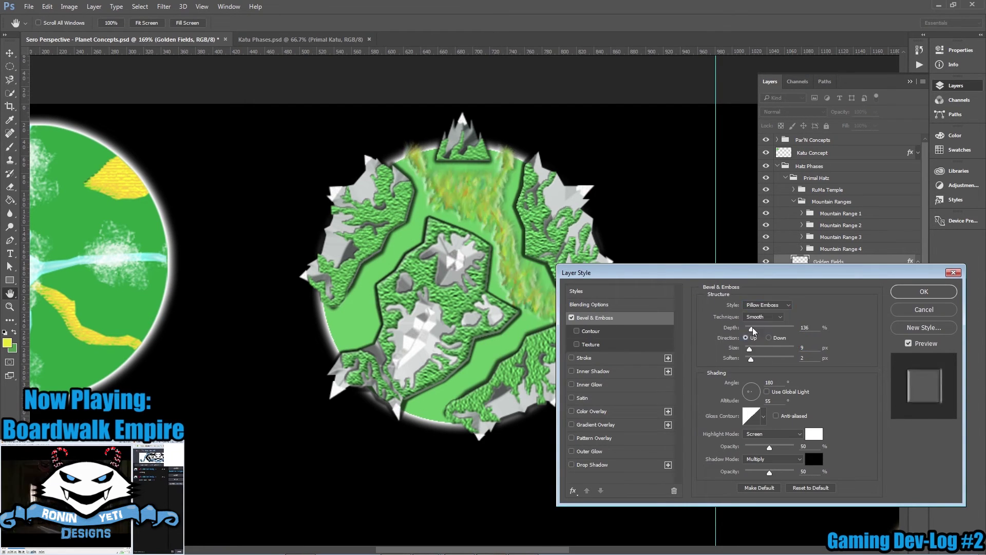
{"action": "key", "text": "Escape"}
{"action": "key", "text": "Escape"}
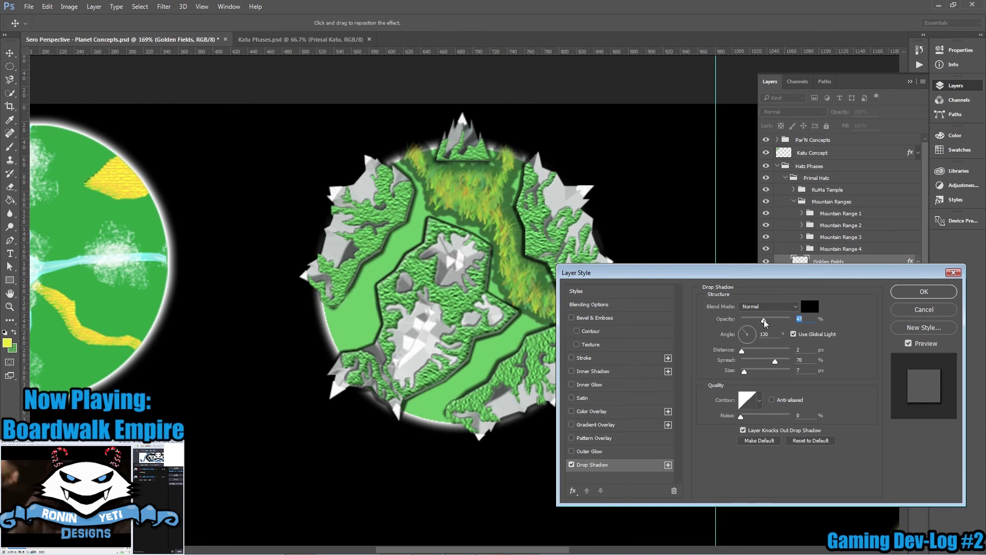
{"action": "key", "text": "Return"}
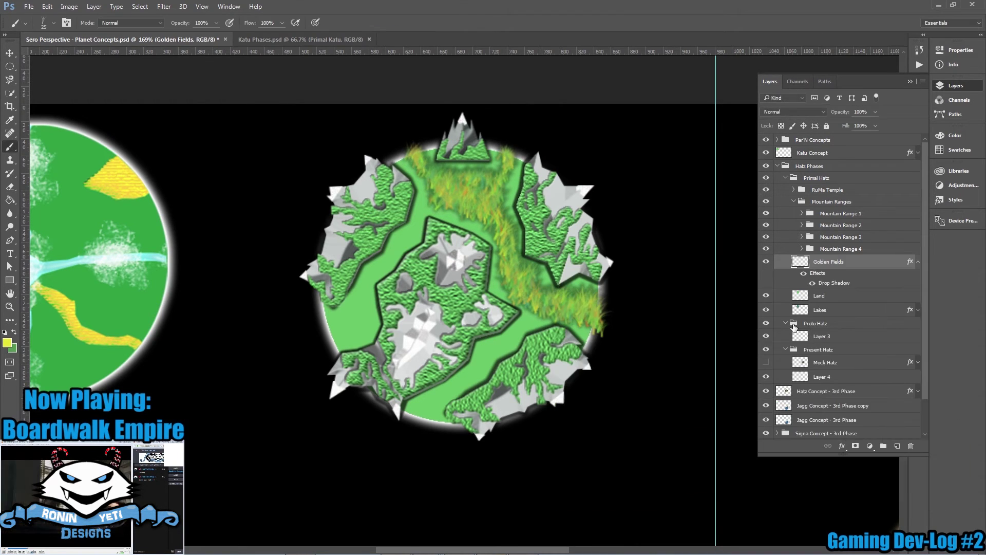
Rotate the Primal Hatz planet group about 63 degrees
{"action": "left_click", "coordinate": [817, 178]}
{"action": "key", "text": "ctrl+t"}
{"action": "left_click_drag", "start_coordinate": [635, 108], "coordinate": [494, 396]}
{"action": "key", "text": "Escape"}
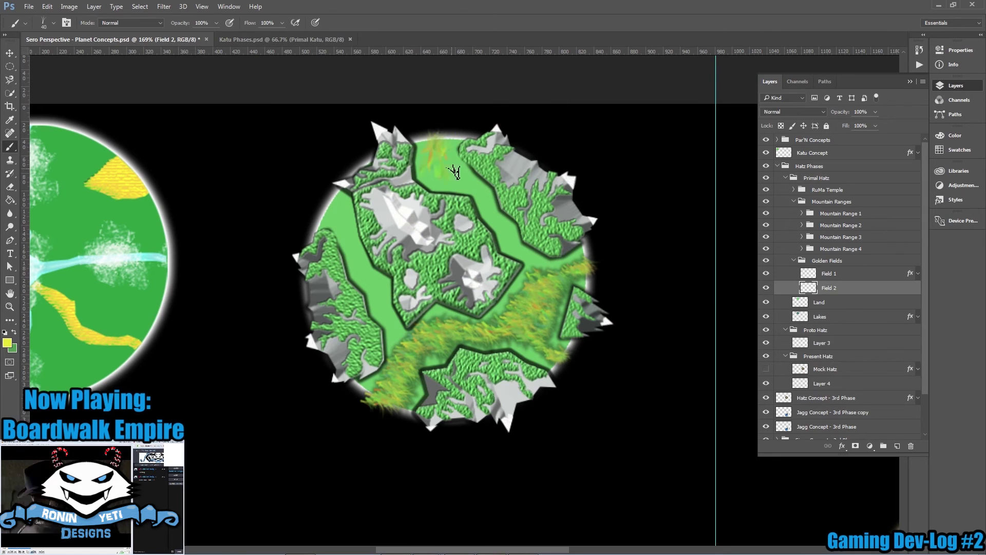
{"action": "key", "text": "ctrl+t"}
{"action": "left_click_drag", "start_coordinate": [623, 116], "coordinate": [591, 323]}
Add a new field layer, then rotate the planet back to its original orientation
{"action": "key", "text": "Return"}
{"action": "key", "text": "b"}
{"action": "key", "text": "ctrl+shift+alt+n"}
{"action": "double_click", "coordinate": [860, 303]}
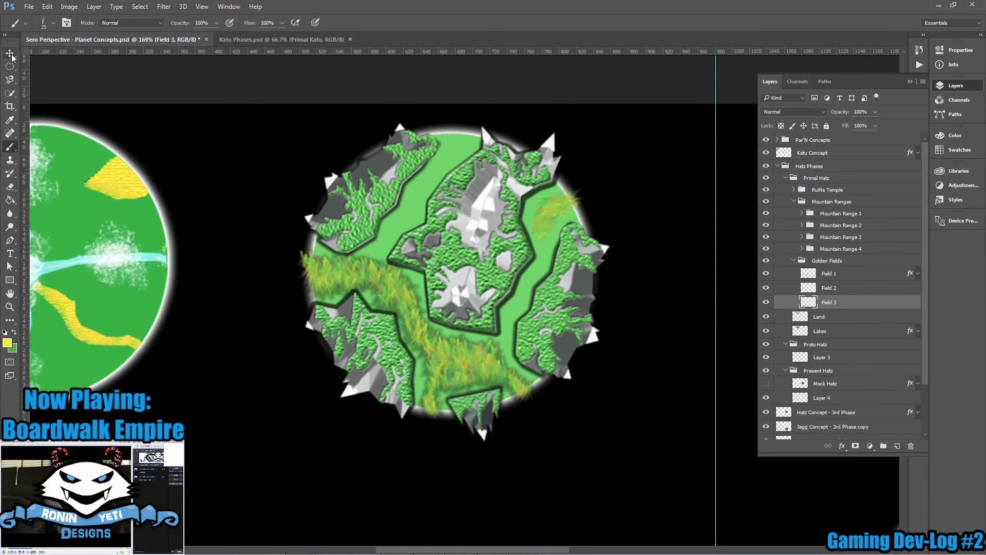
{"action": "left_click", "coordinate": [11, 52]}
{"action": "key", "text": "ctrl+alt+z"}
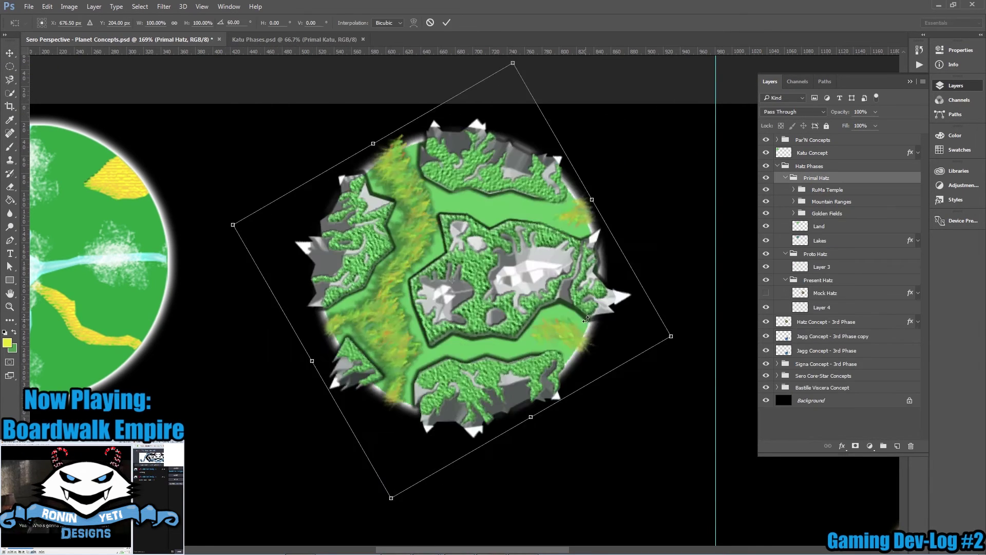
{"action": "key", "text": "ctrl+alt+z"}
{"action": "key", "text": "ctrl+alt+z"}
{"action": "key", "text": "ctrl+alt+z"}
{"action": "key", "text": "ctrl+alt+z"}
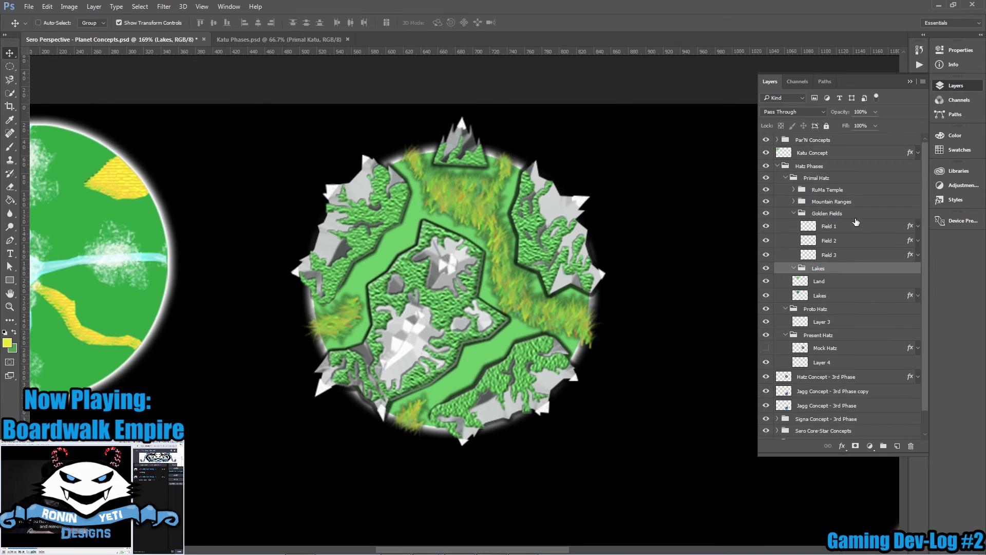
{"action": "key", "text": "ctrl+alt+z"}
Erase clearings in Field 1 and Field 2 and shift Mountain Range 2 slightly right
{"action": "left_click", "coordinate": [11, 186]}
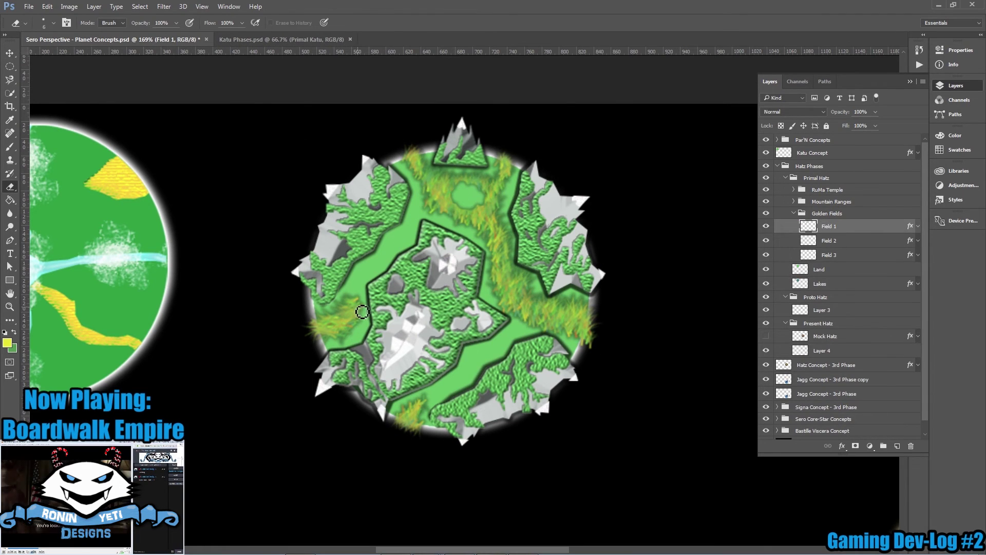
{"action": "key", "text": "alt+bracketleft"}
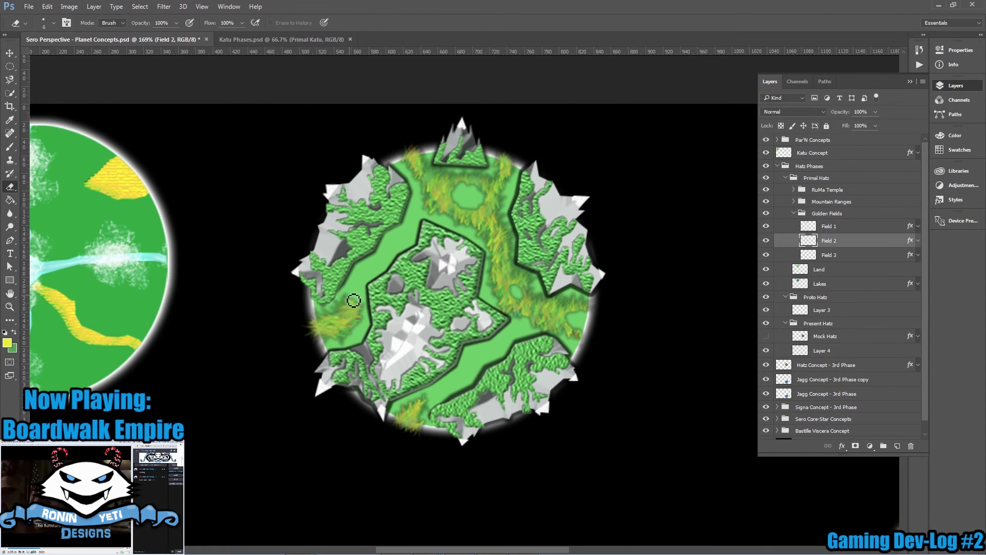
{"action": "left_click", "coordinate": [793, 202]}
{"action": "left_click", "coordinate": [841, 225]}
{"action": "key", "text": "v"}
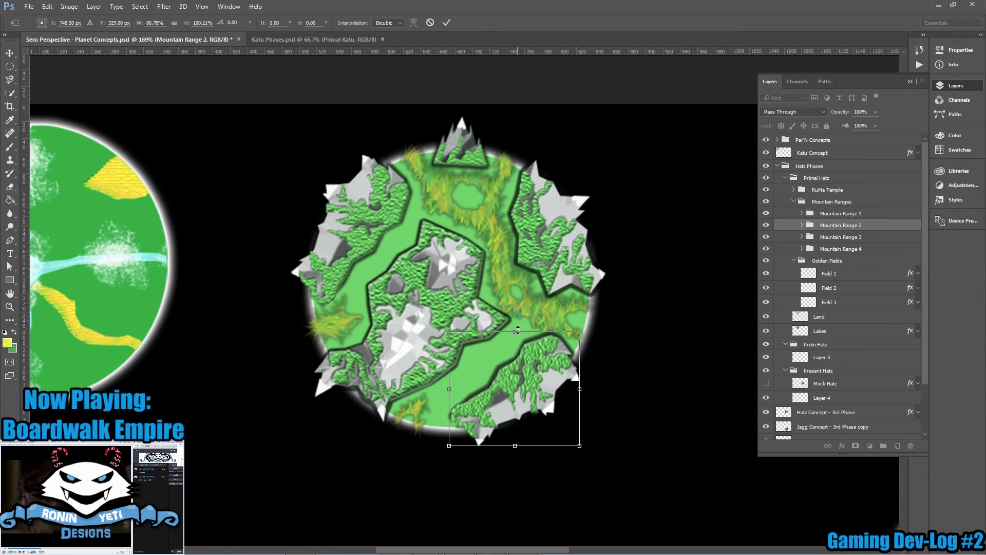
{"action": "key", "text": "shift+Right"}
{"action": "key", "text": "shift+Right"}
{"action": "key", "text": "ctrl+alt+z"}
Create a lakes layer above Land and paint the first blue lake at the top
{"action": "key", "text": "e"}
{"action": "key", "text": "ctrl+alt+z"}
{"action": "key", "text": "ctrl+alt+z"}
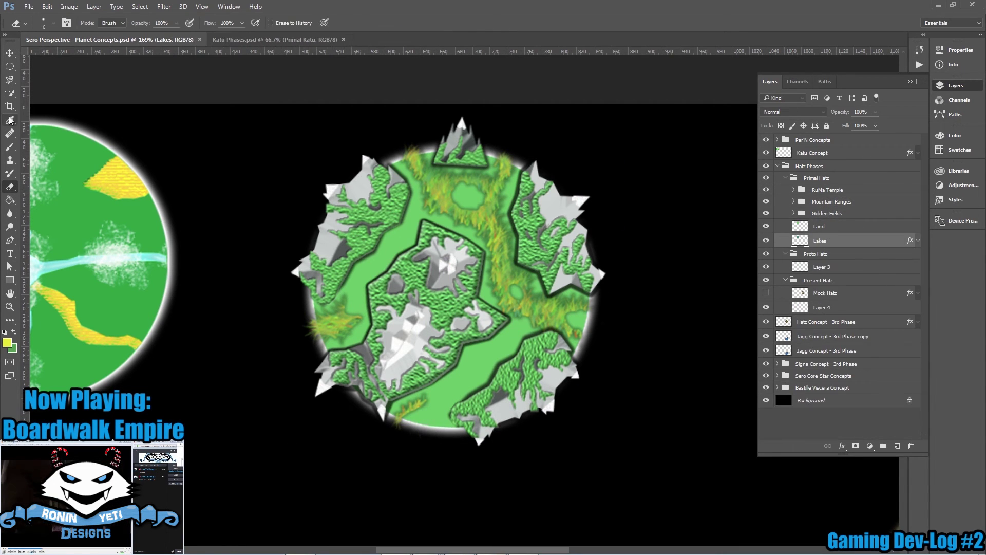
{"action": "key", "text": "ctrl+shift+alt+n"}
{"action": "right_click", "coordinate": [9, 146]}
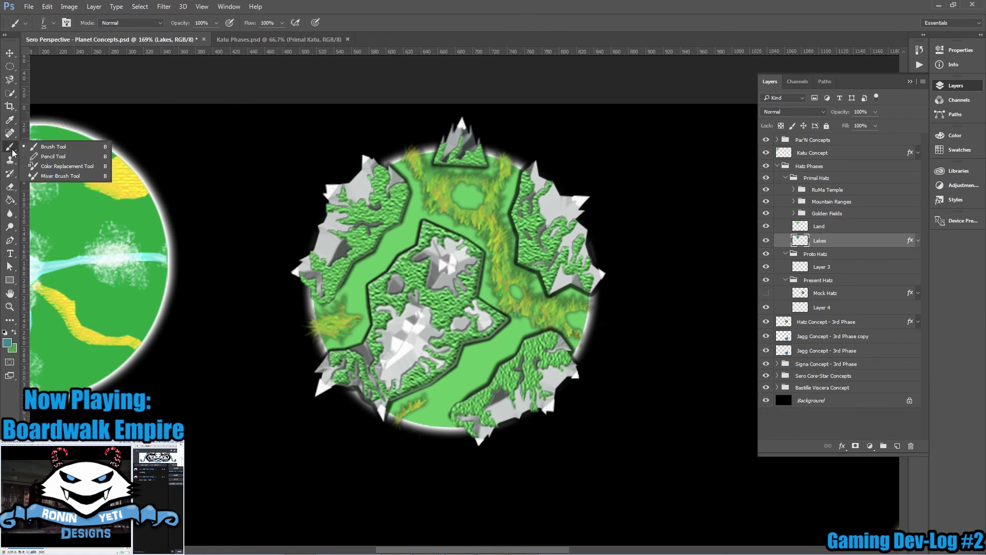
{"action": "left_click", "coordinate": [51, 149]}
{"action": "left_click", "coordinate": [459, 187]}
Give the lakes layer an inner shadow
{"action": "double_click", "coordinate": [874, 226]}
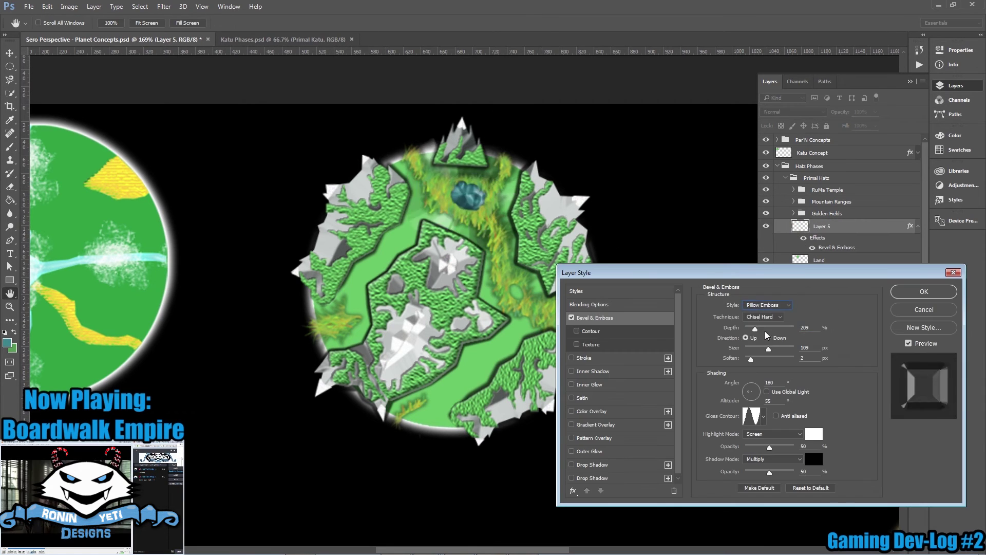
{"action": "key", "text": "Escape"}
{"action": "left_click", "coordinate": [842, 446]}
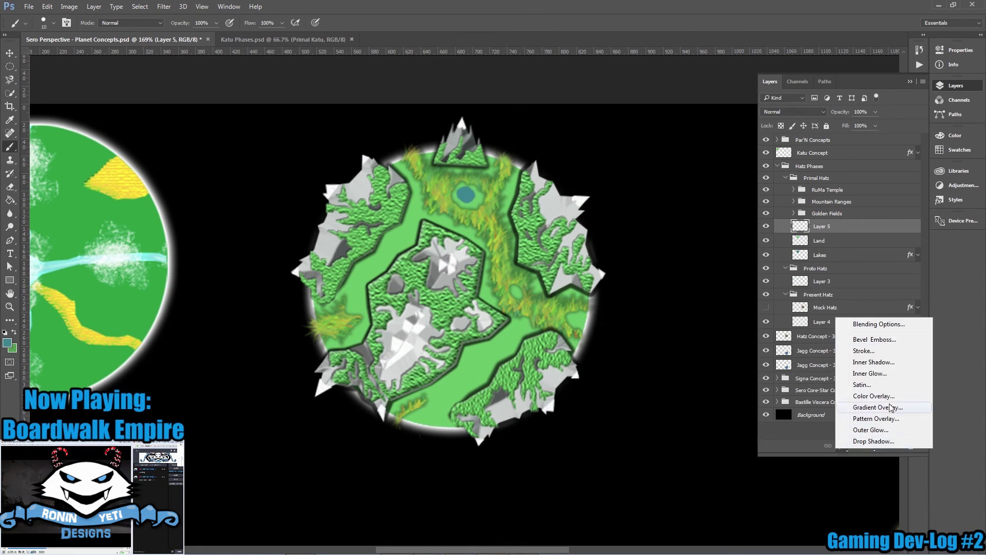
{"action": "left_click", "coordinate": [856, 362]}
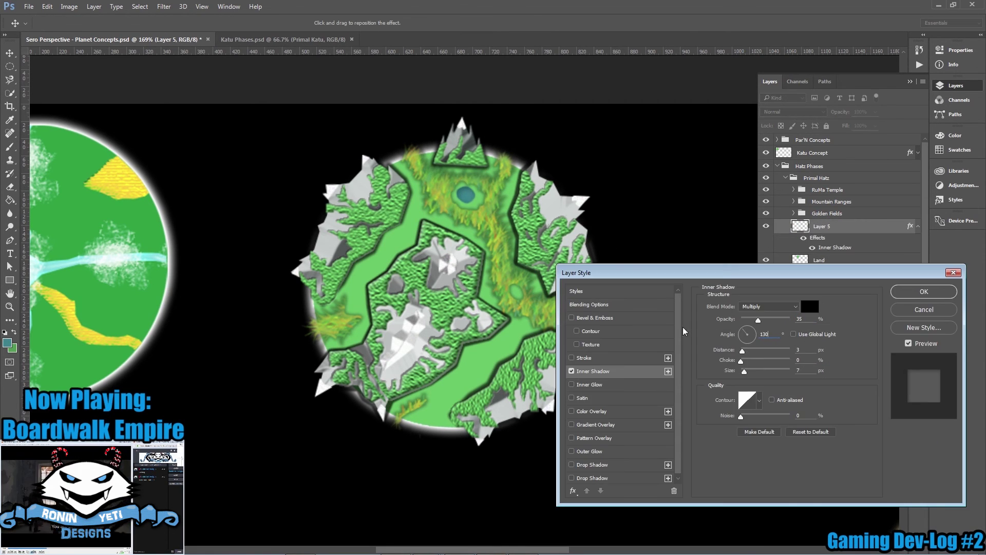
{"action": "left_click", "coordinate": [926, 297]}
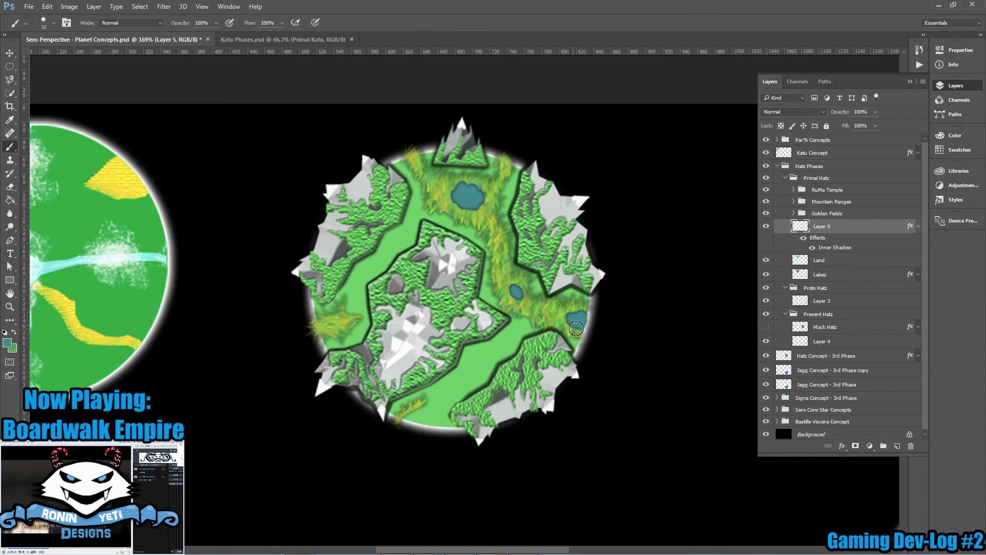
Enlarge the lake near the planet's bottom and add Bevel & Emboss
{"action": "scroll", "coordinate": [332, 394], "scroll_direction": "up", "scroll_amount": 2}
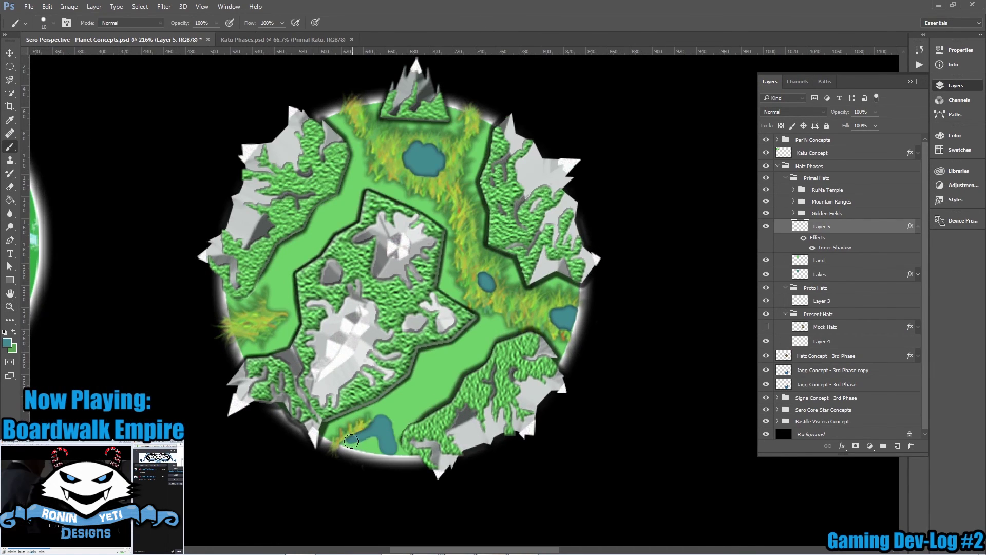
{"action": "left_click_drag", "start_coordinate": [366, 450], "coordinate": [399, 462]}
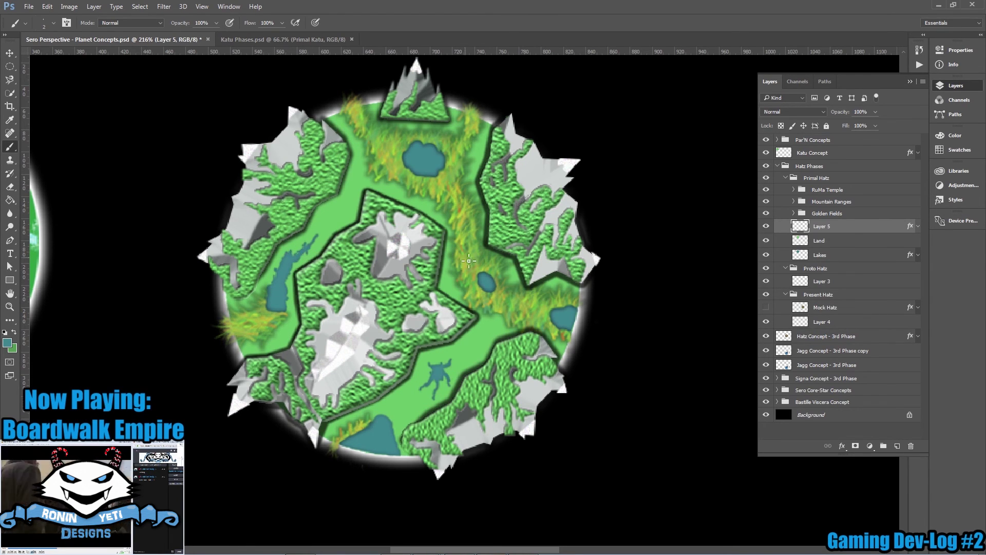
{"action": "left_click", "coordinate": [842, 446]}
{"action": "left_click", "coordinate": [863, 345]}
{"action": "type", "text": "Sand"}
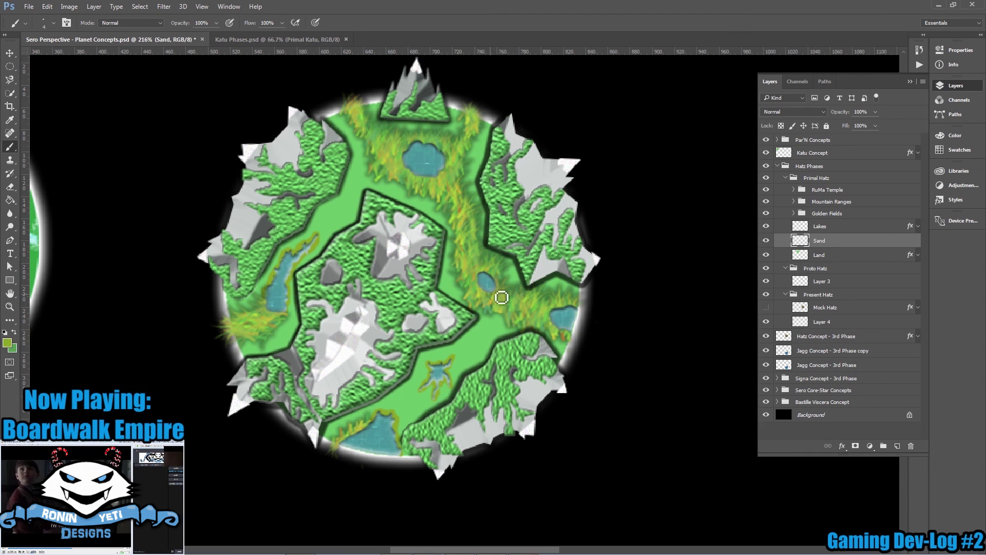
Erase grass around the lakes on Field 1, then brush shores on the Sand layer
{"action": "left_click", "coordinate": [425, 184], "text": "ctrl"}
{"action": "key", "text": "e"}
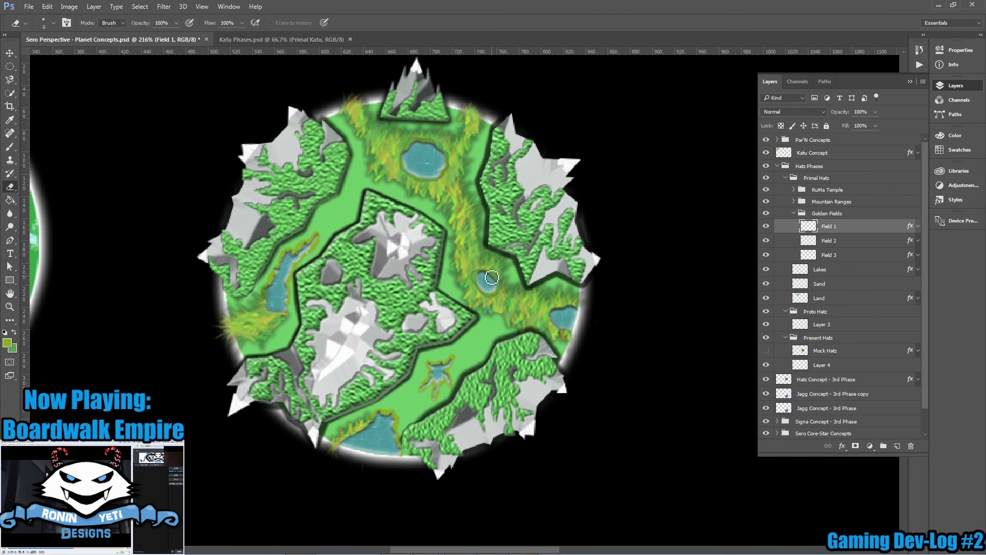
{"action": "left_click", "coordinate": [873, 284]}
{"action": "key", "text": "b"}
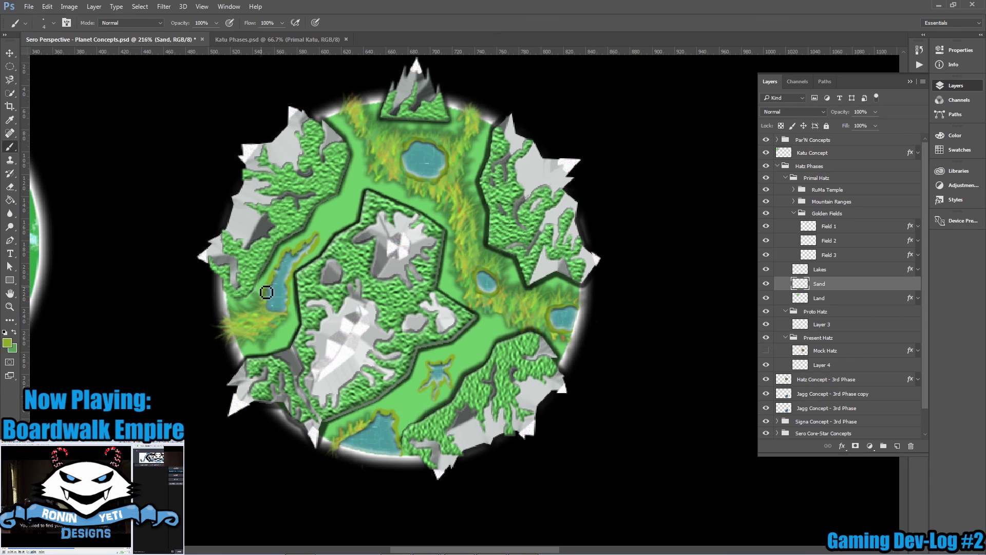